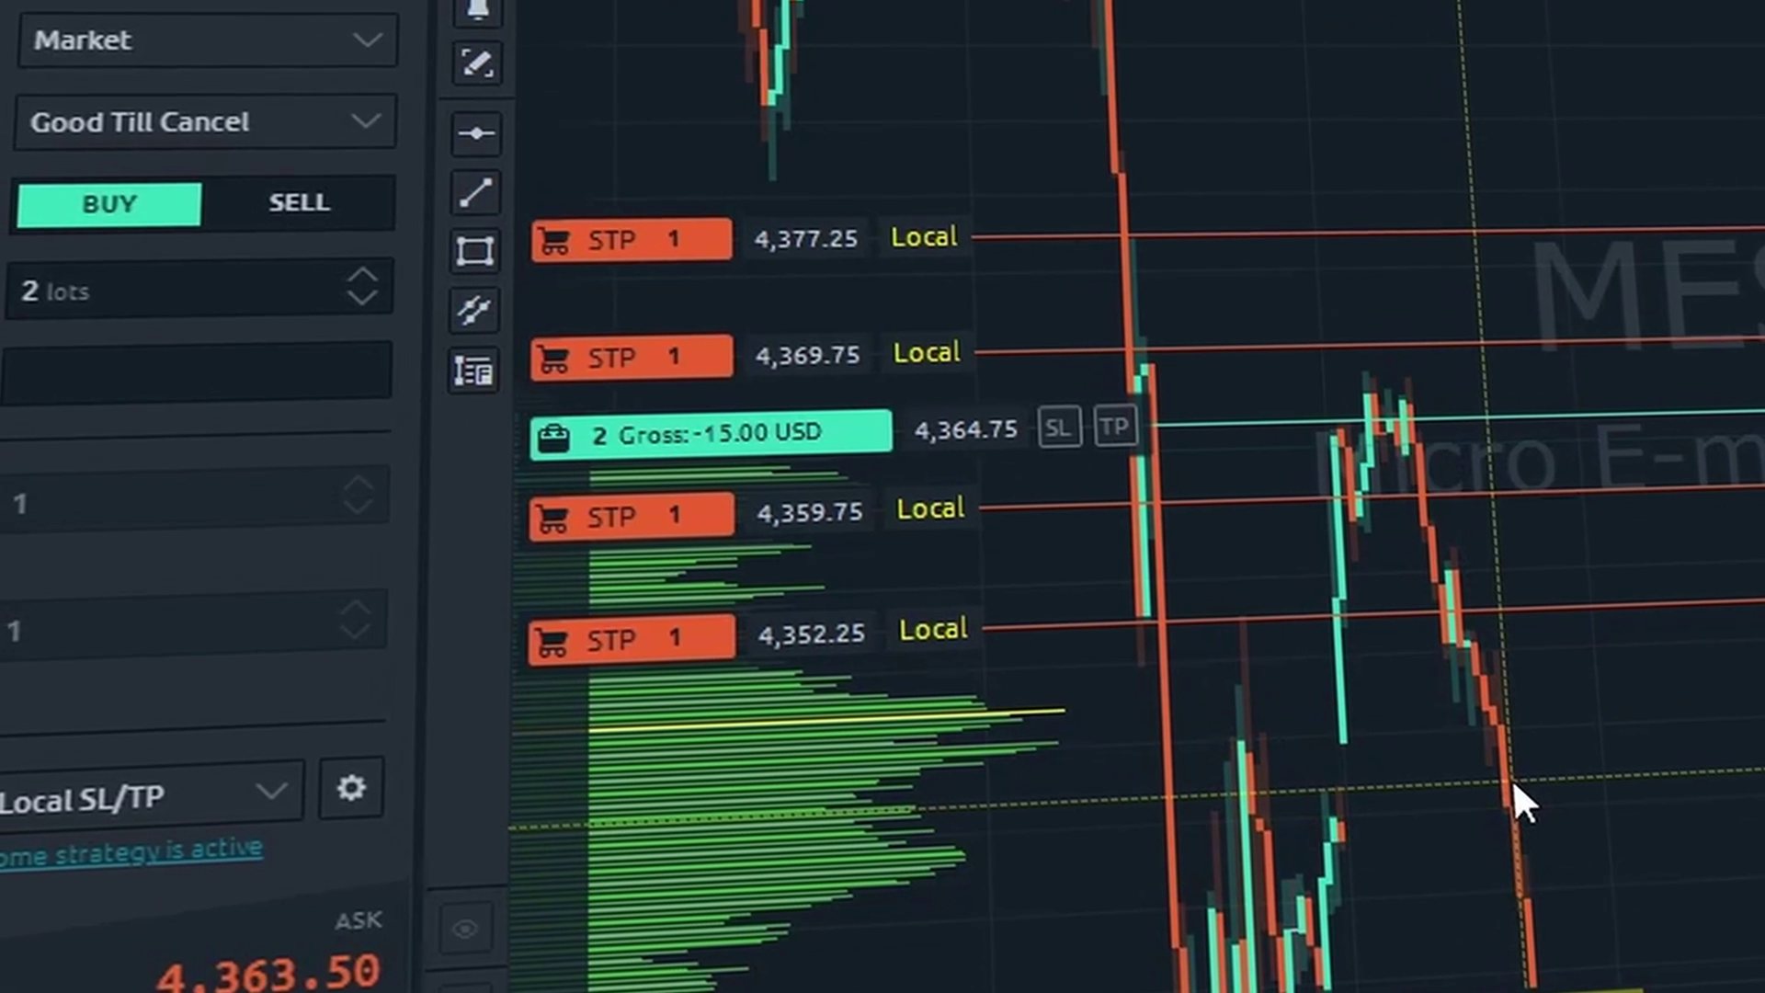
Lower the 4,359.75 local stop to 4,358.50, then close the MESH2 position at market.
mouse_move(627, 508)
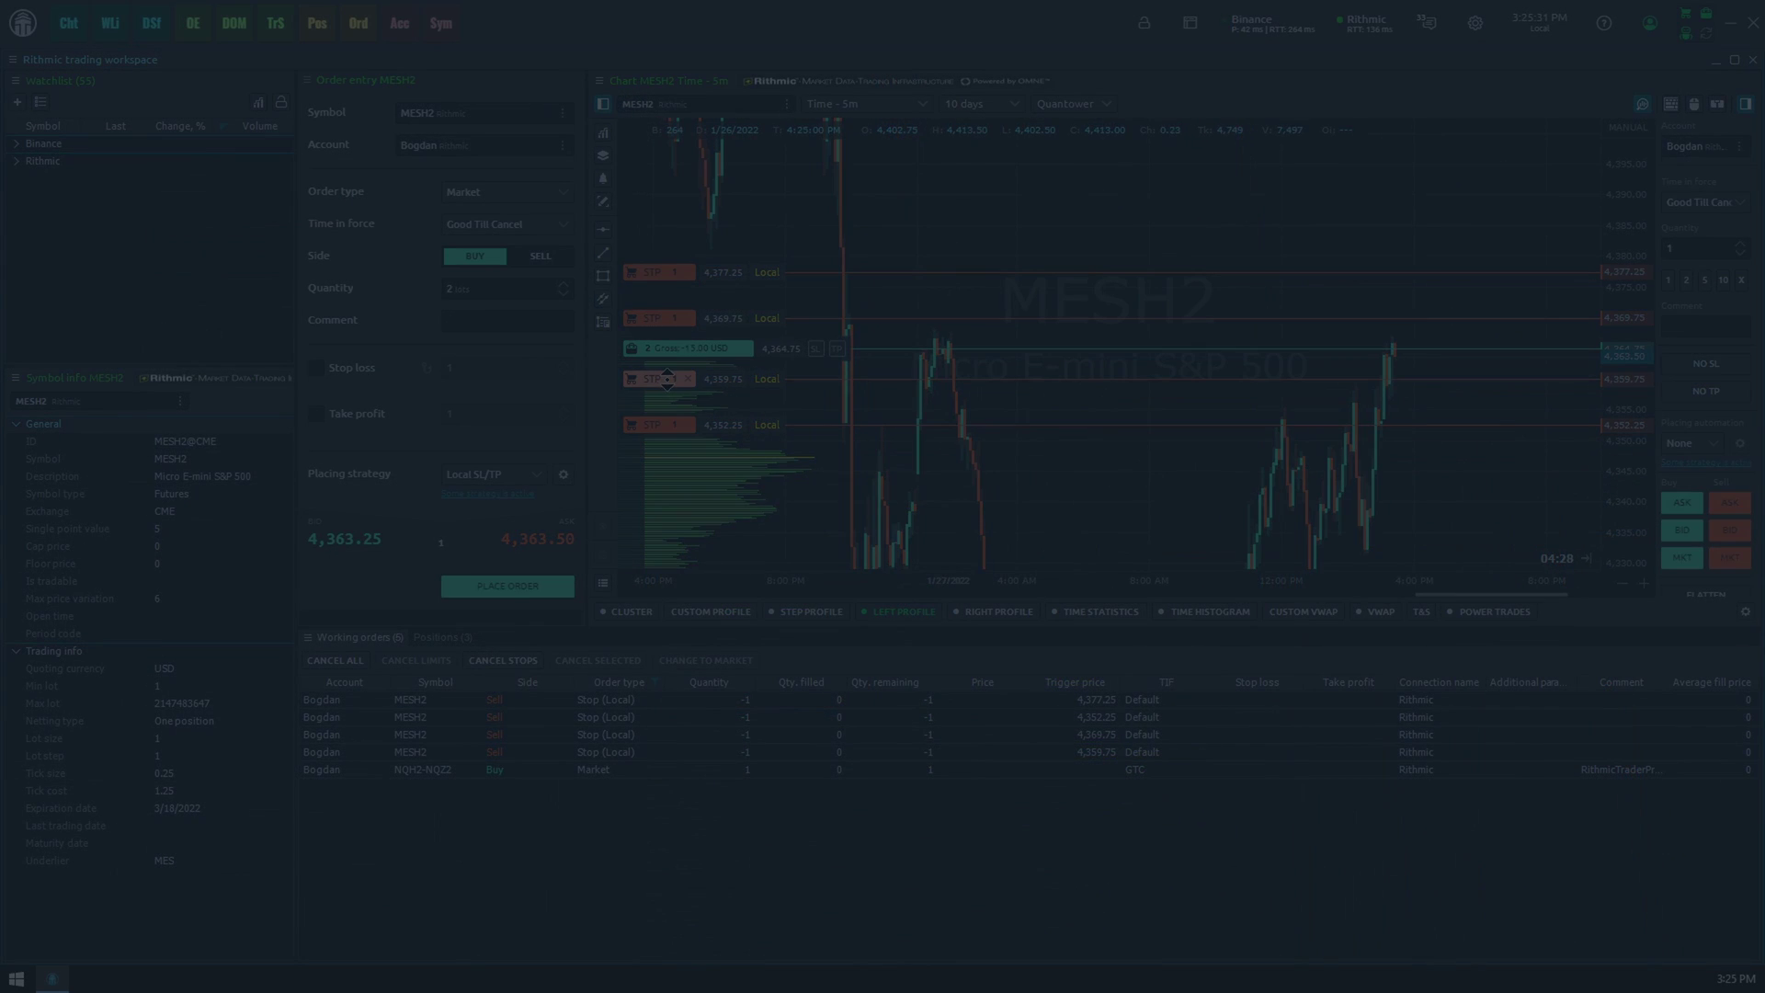
left_click_drag(668, 379, 672, 387)
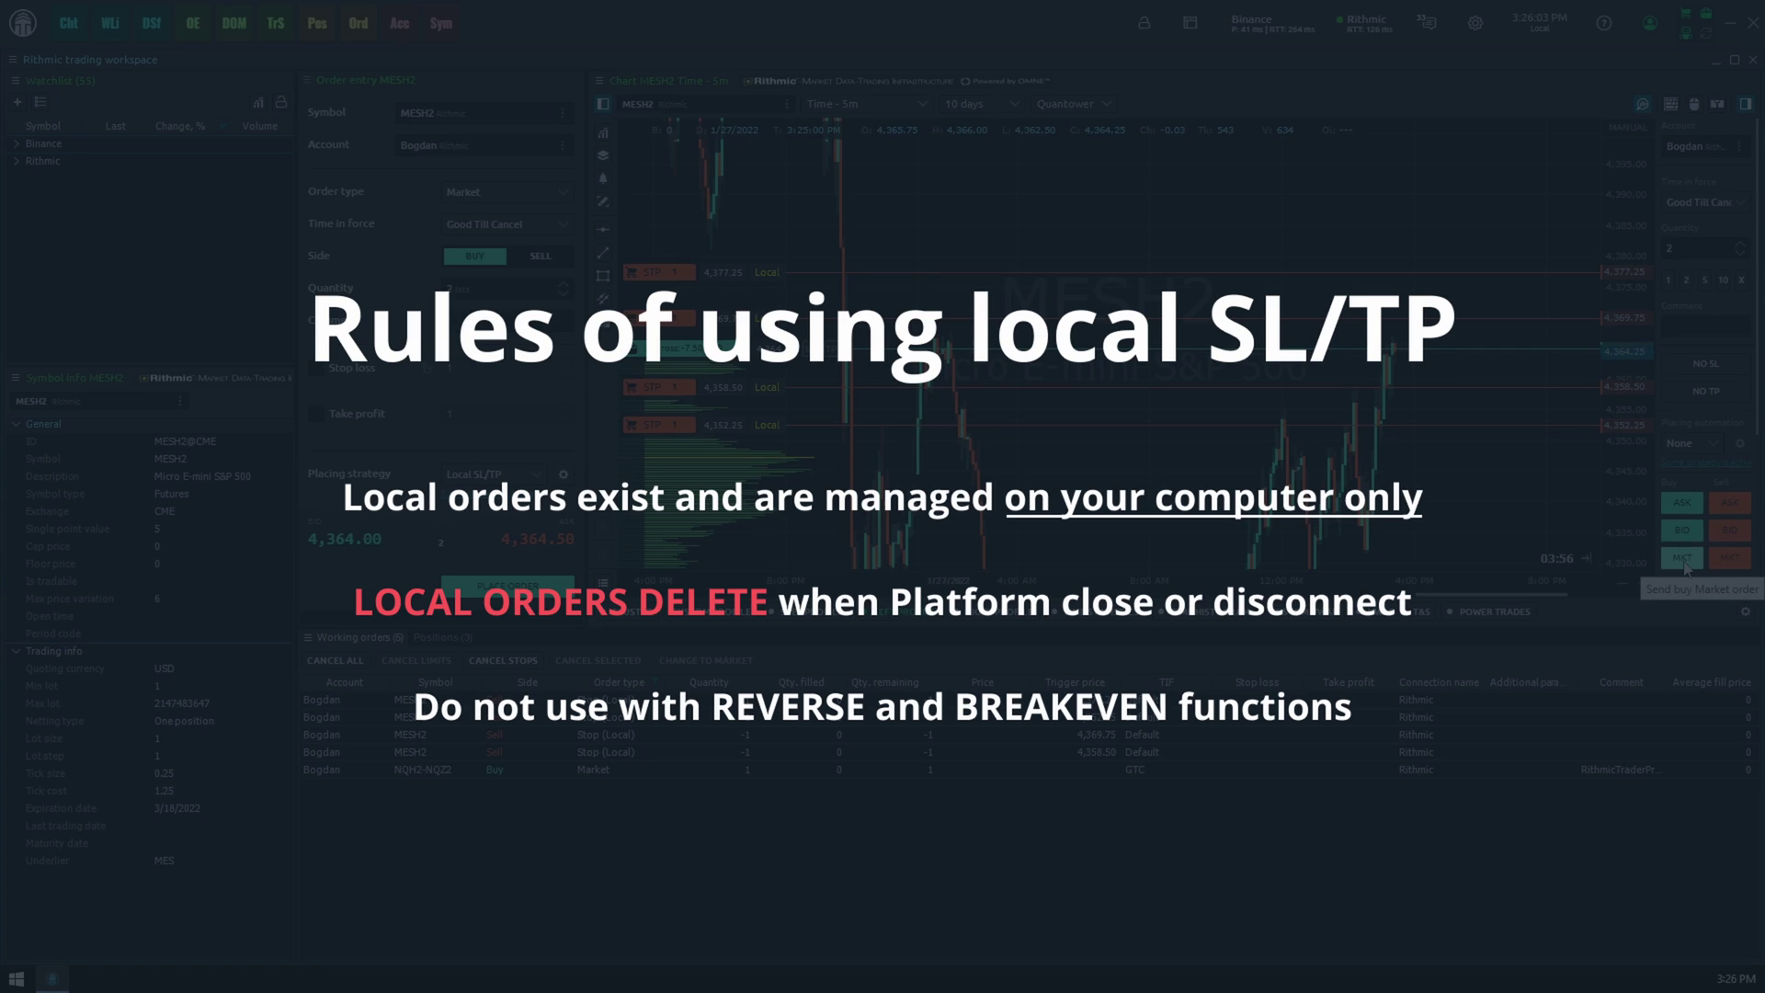
left_click(1683, 559)
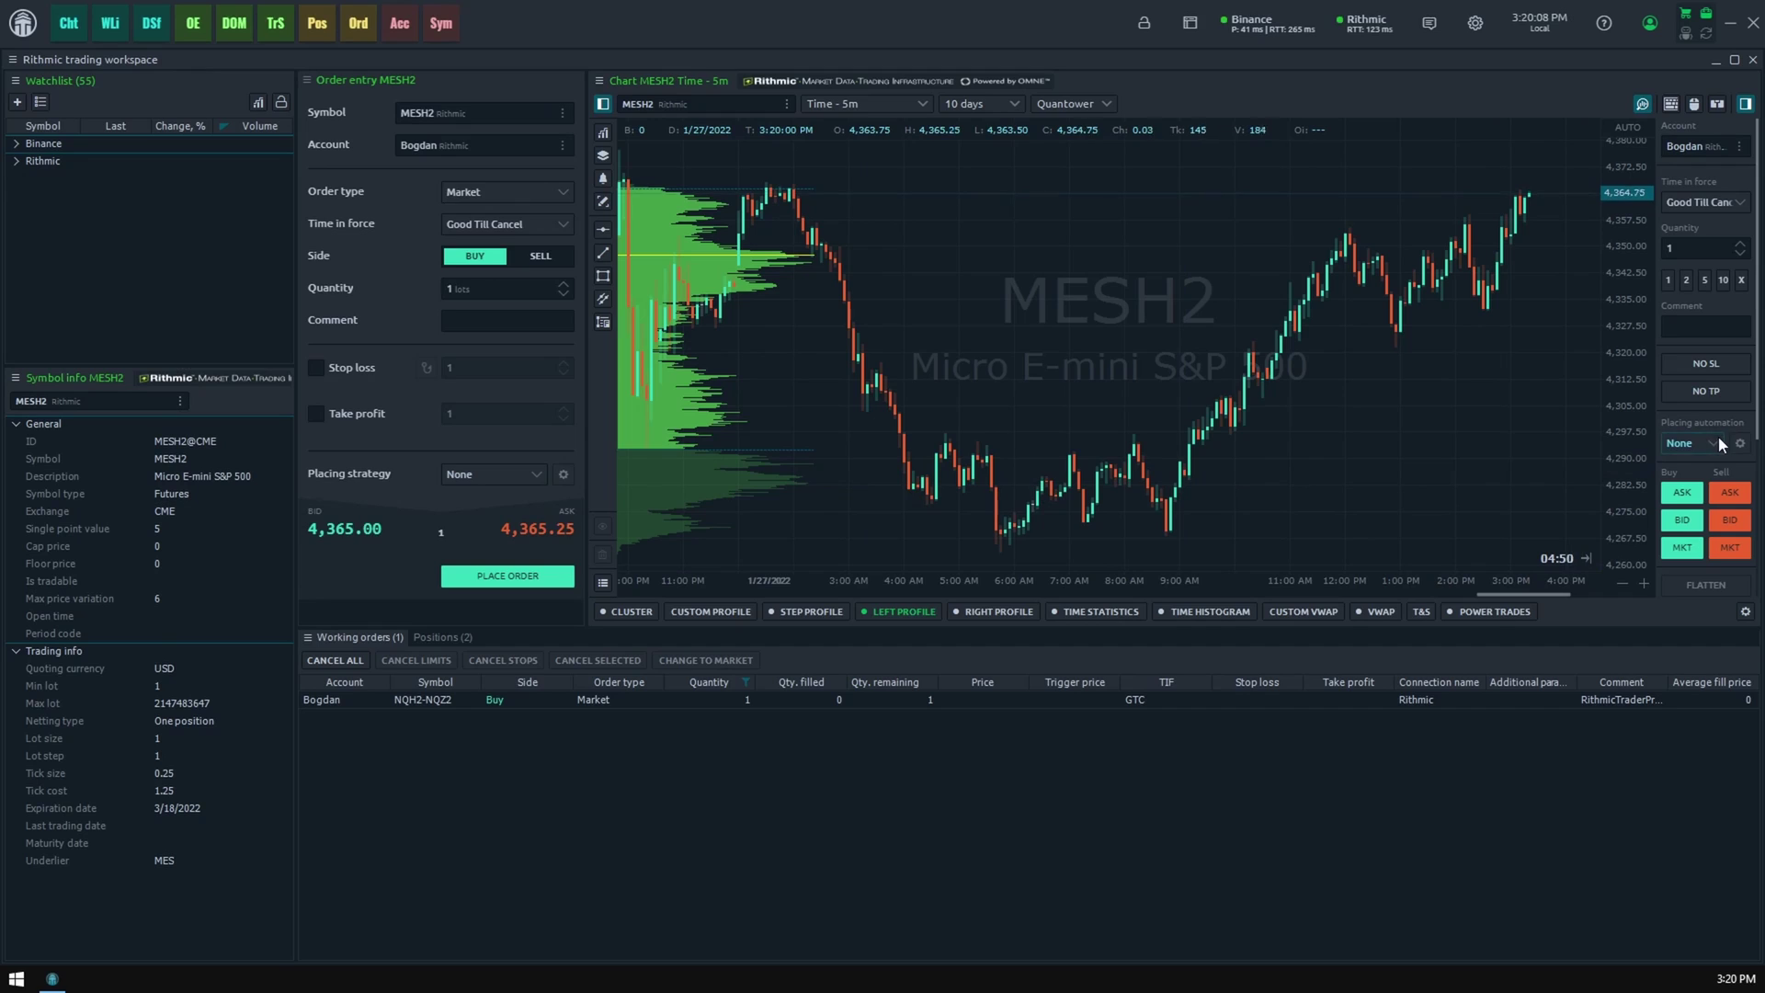
Select Local SL/TP as the MESH2 placing strategy and accept the local-orders risk warning.
left_click(533, 476)
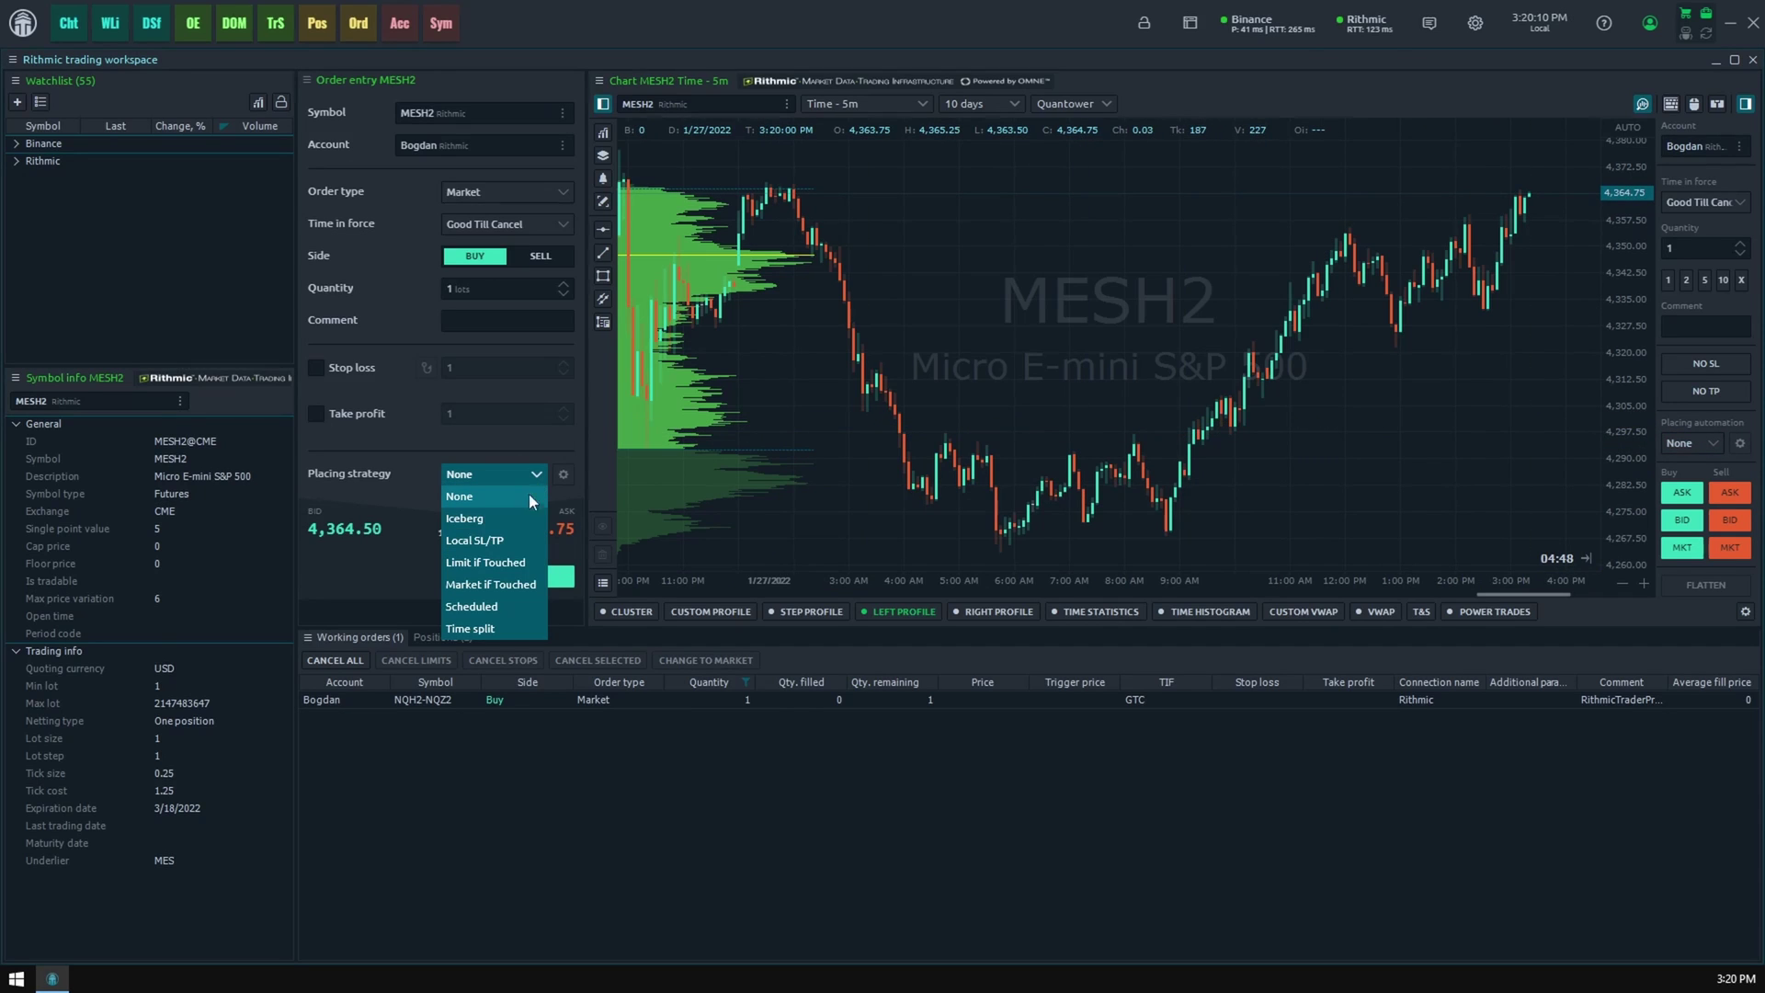
left_click(522, 540)
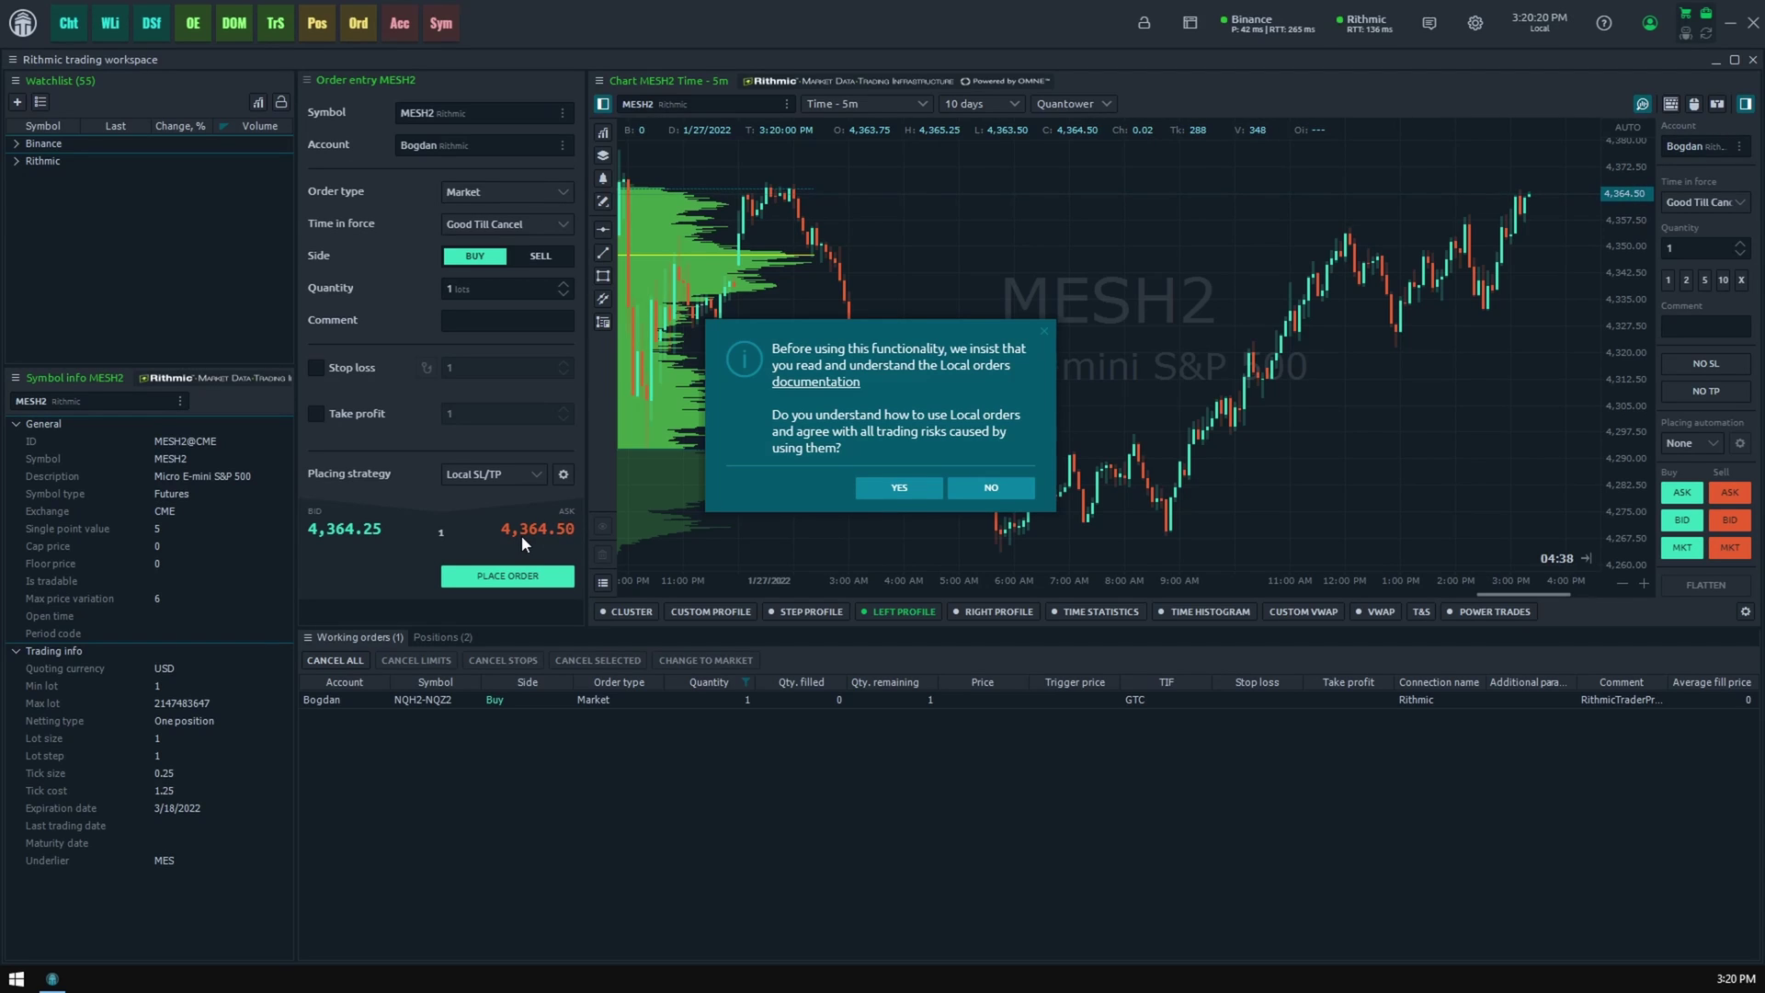
left_click(888, 489)
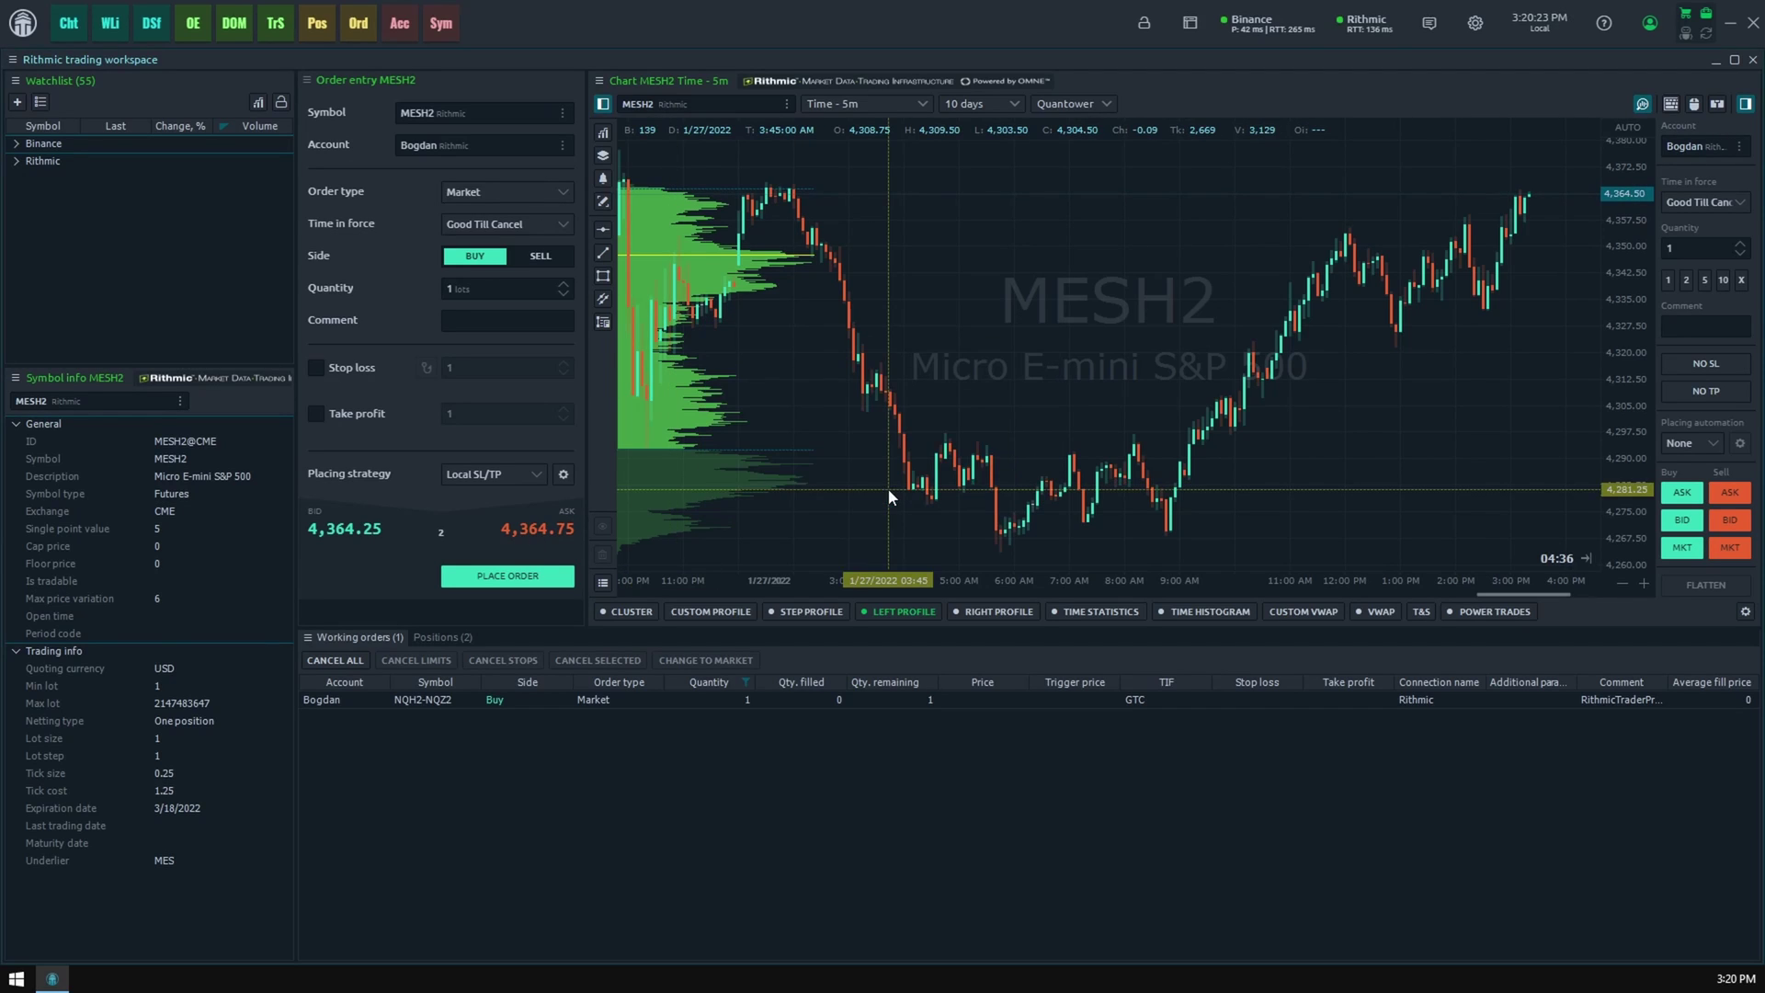
In Local SL/TP settings, keep Offset, Stop, Simple SL/TP and Whole position unchanged.
left_click(564, 475)
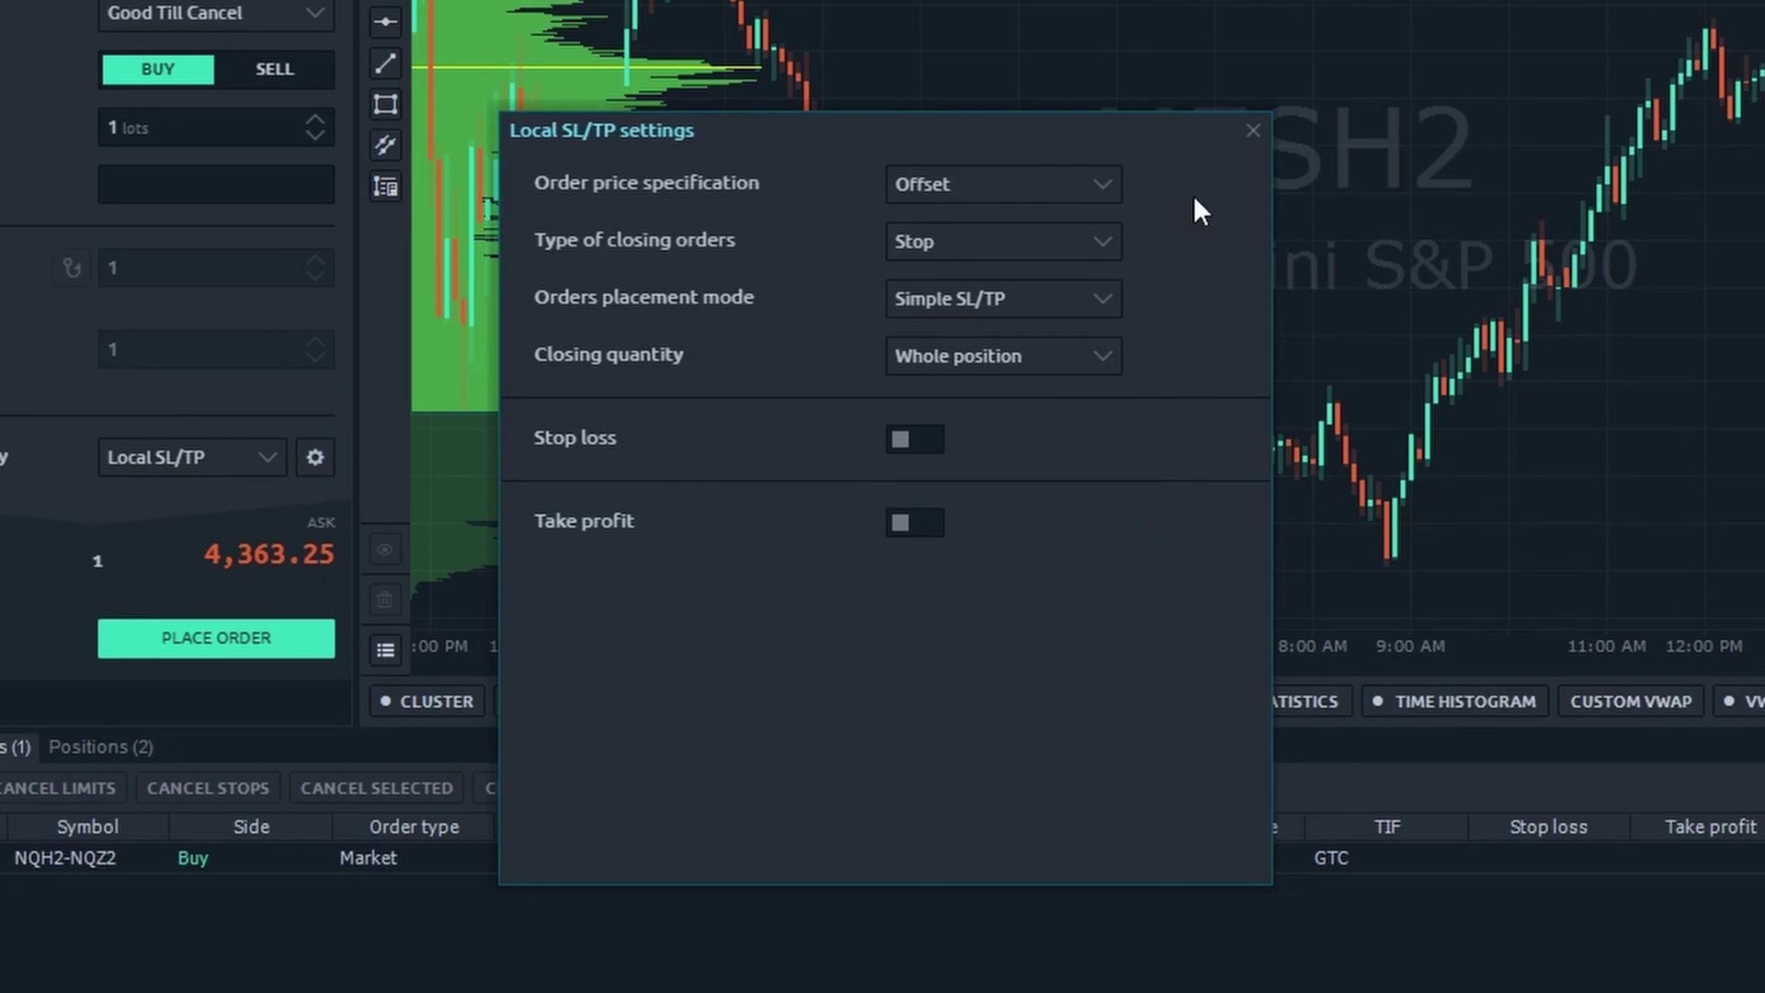
left_click(1103, 184)
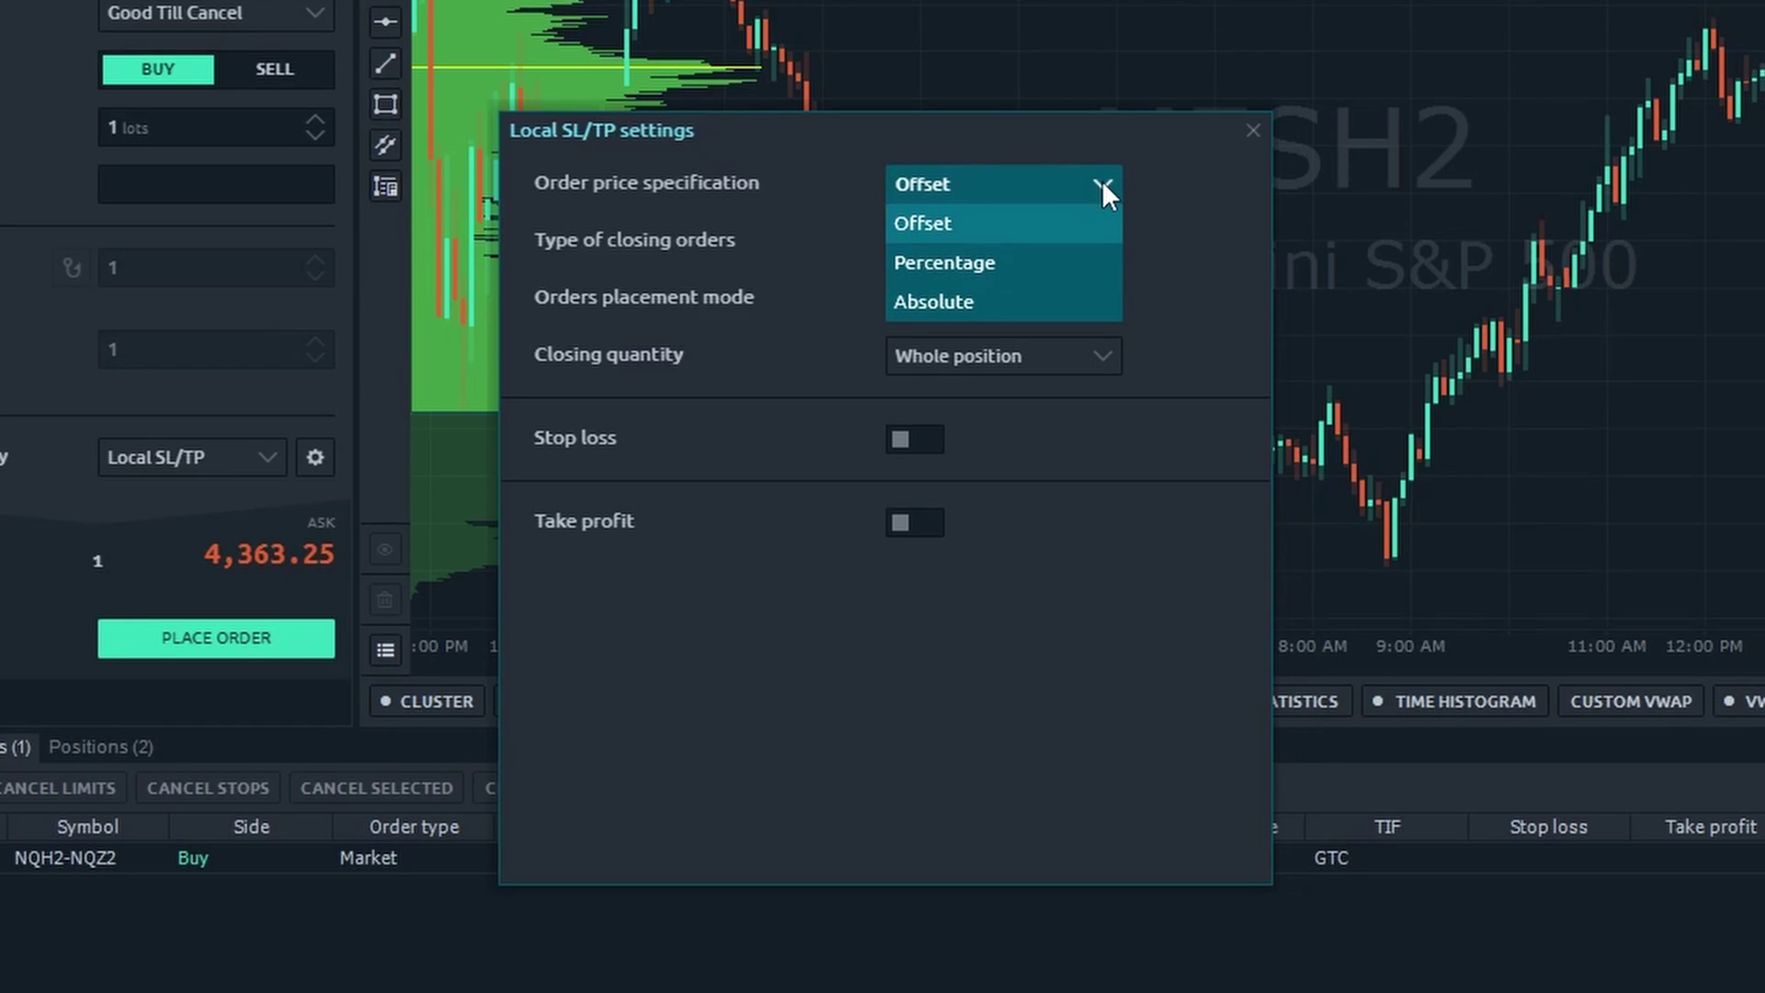
left_click(1164, 182)
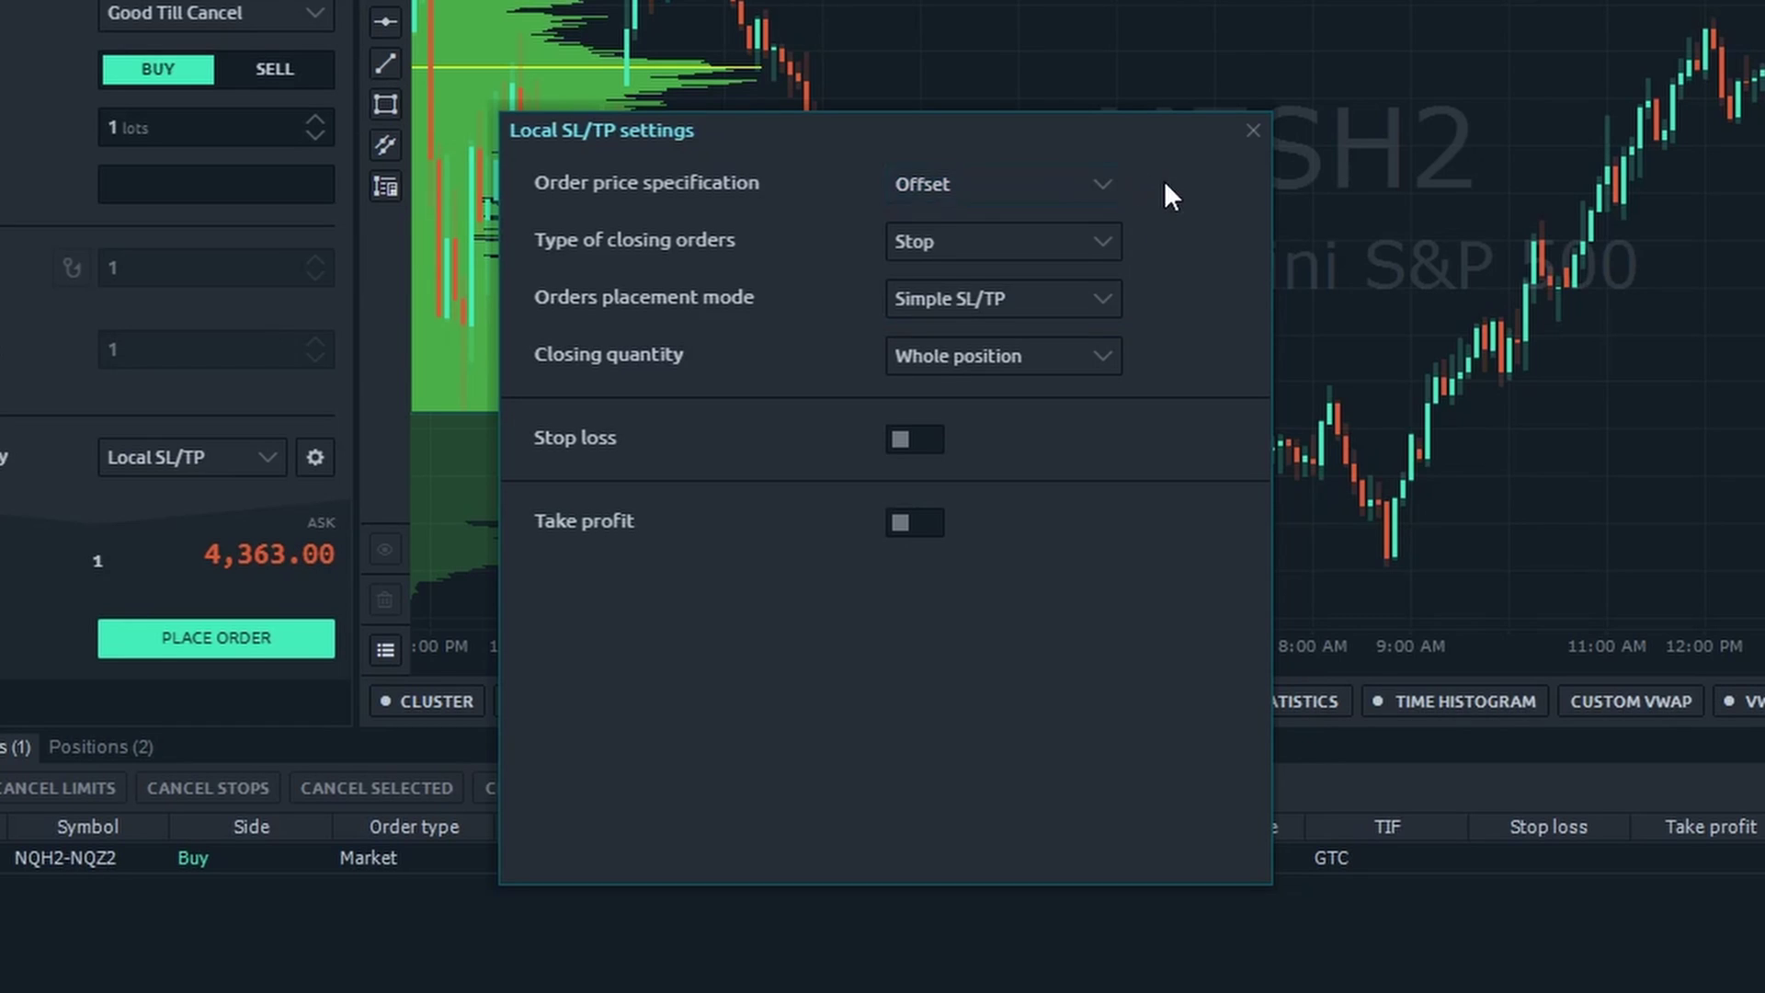
left_click(1090, 243)
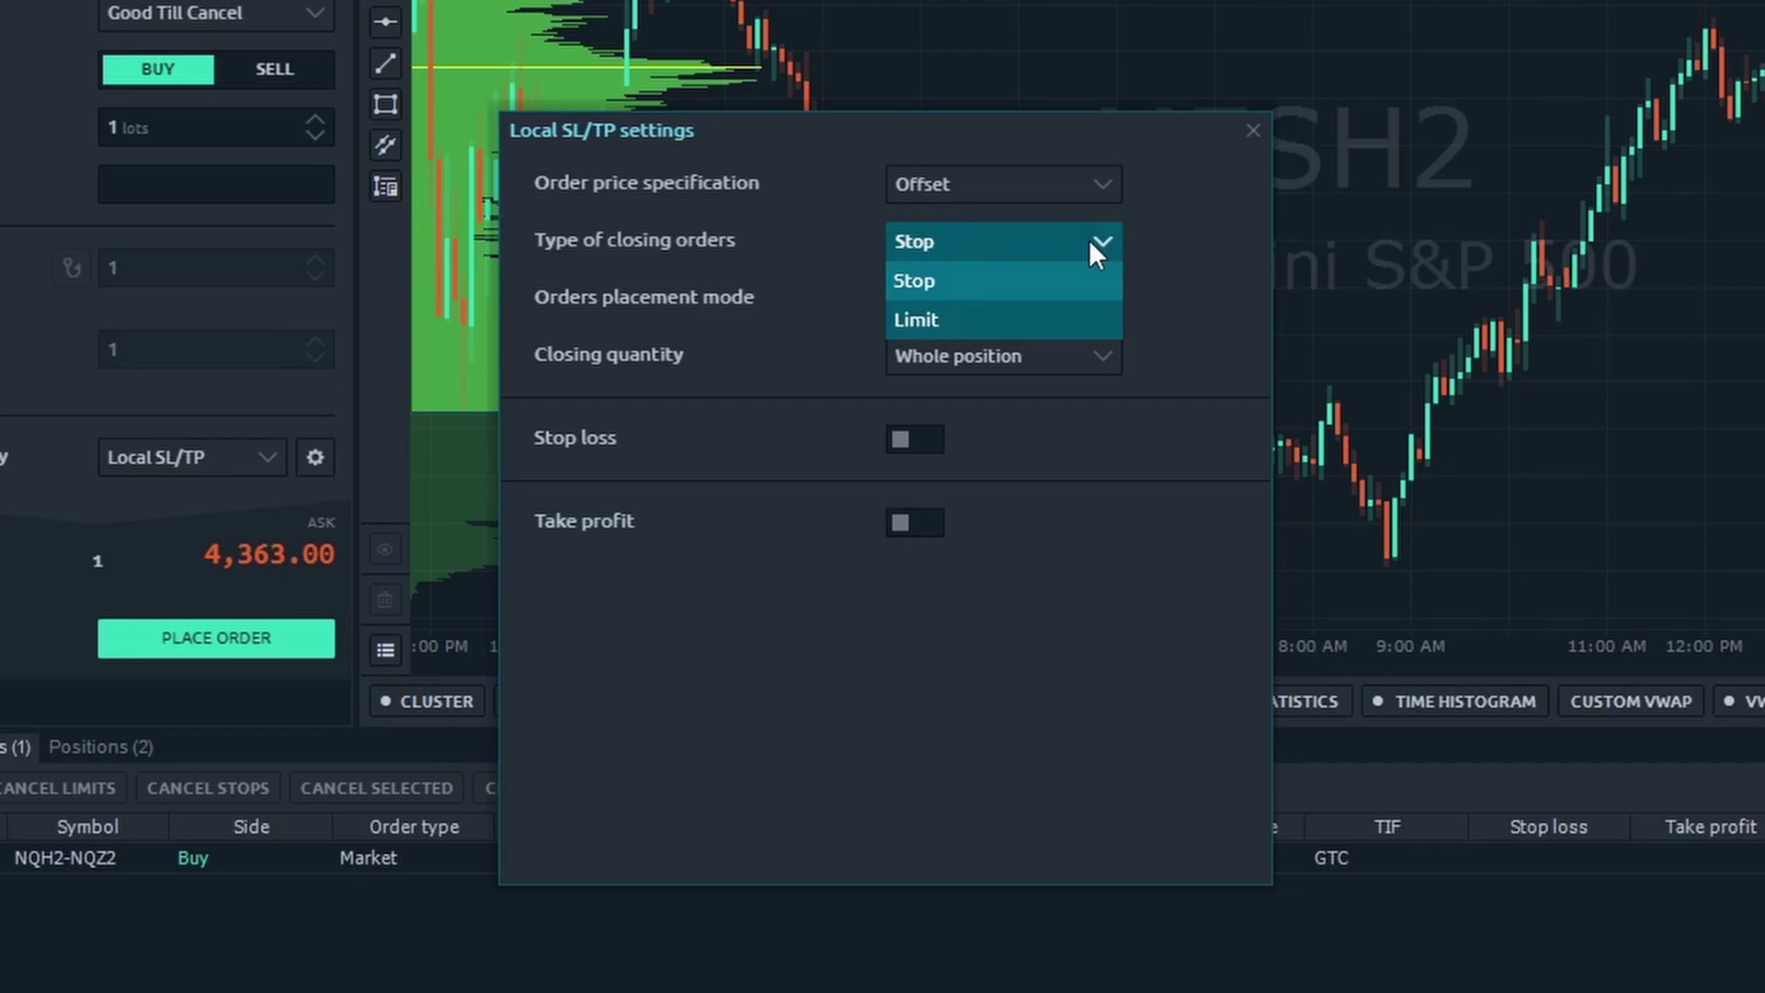
left_click(1159, 241)
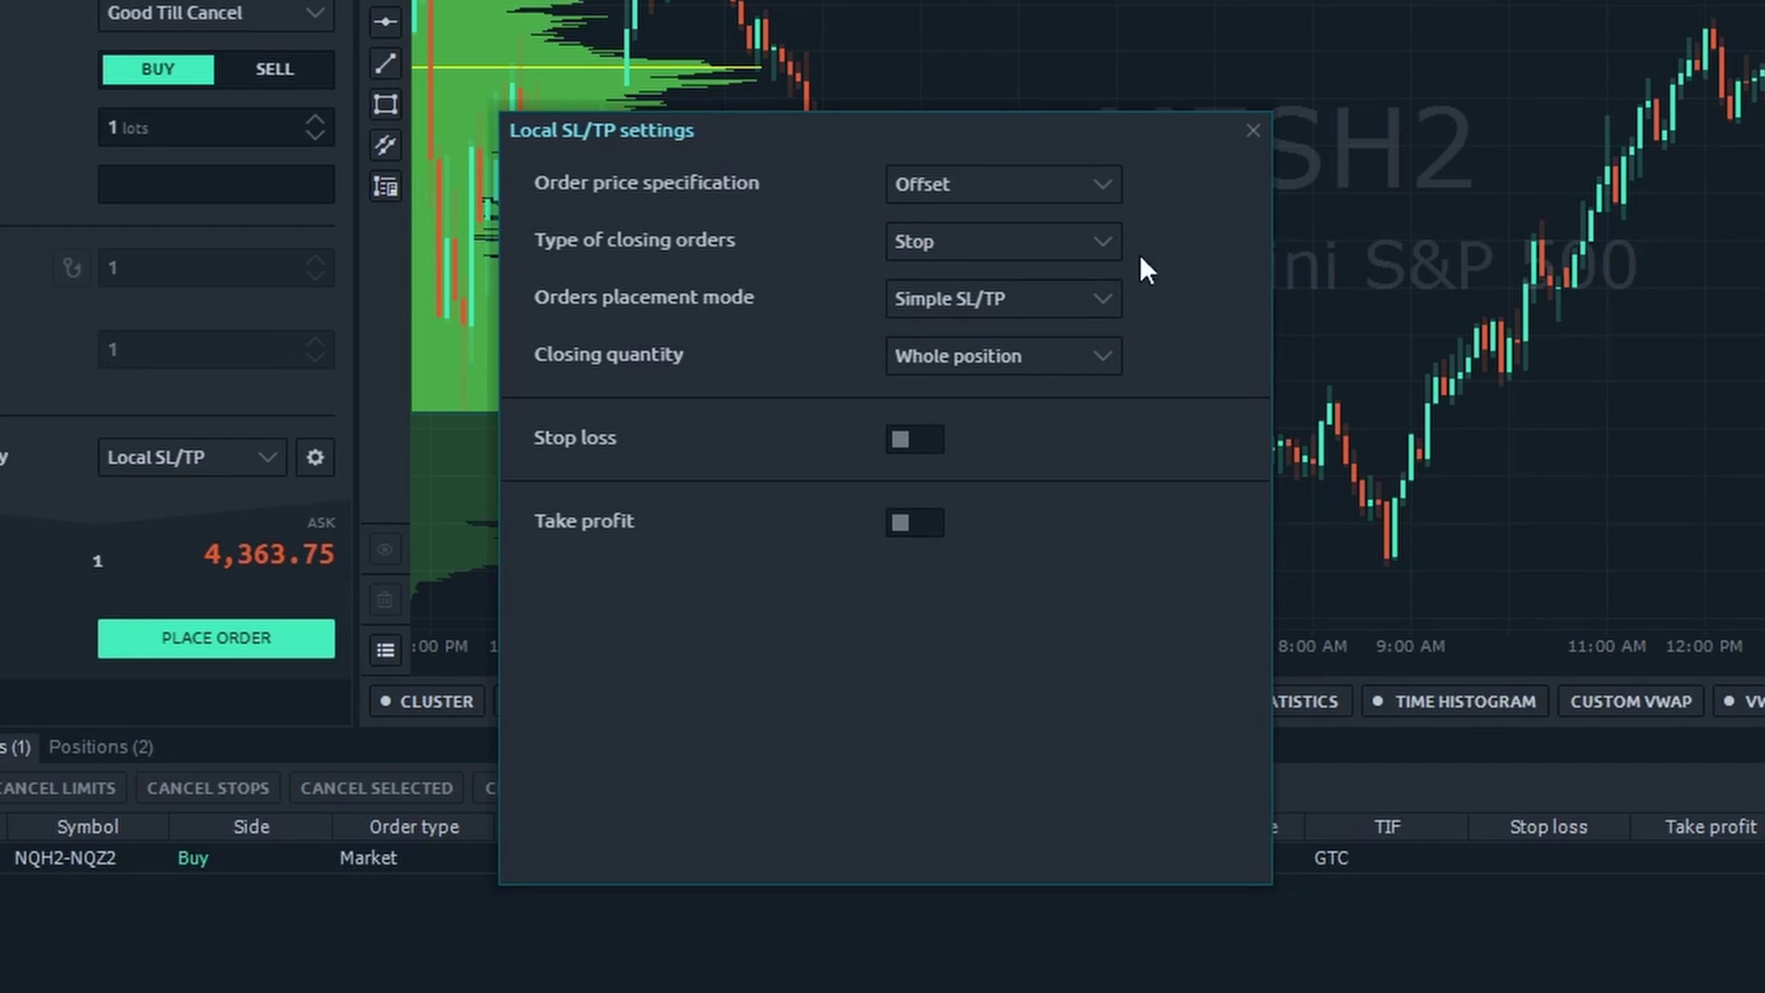
left_click(1104, 296)
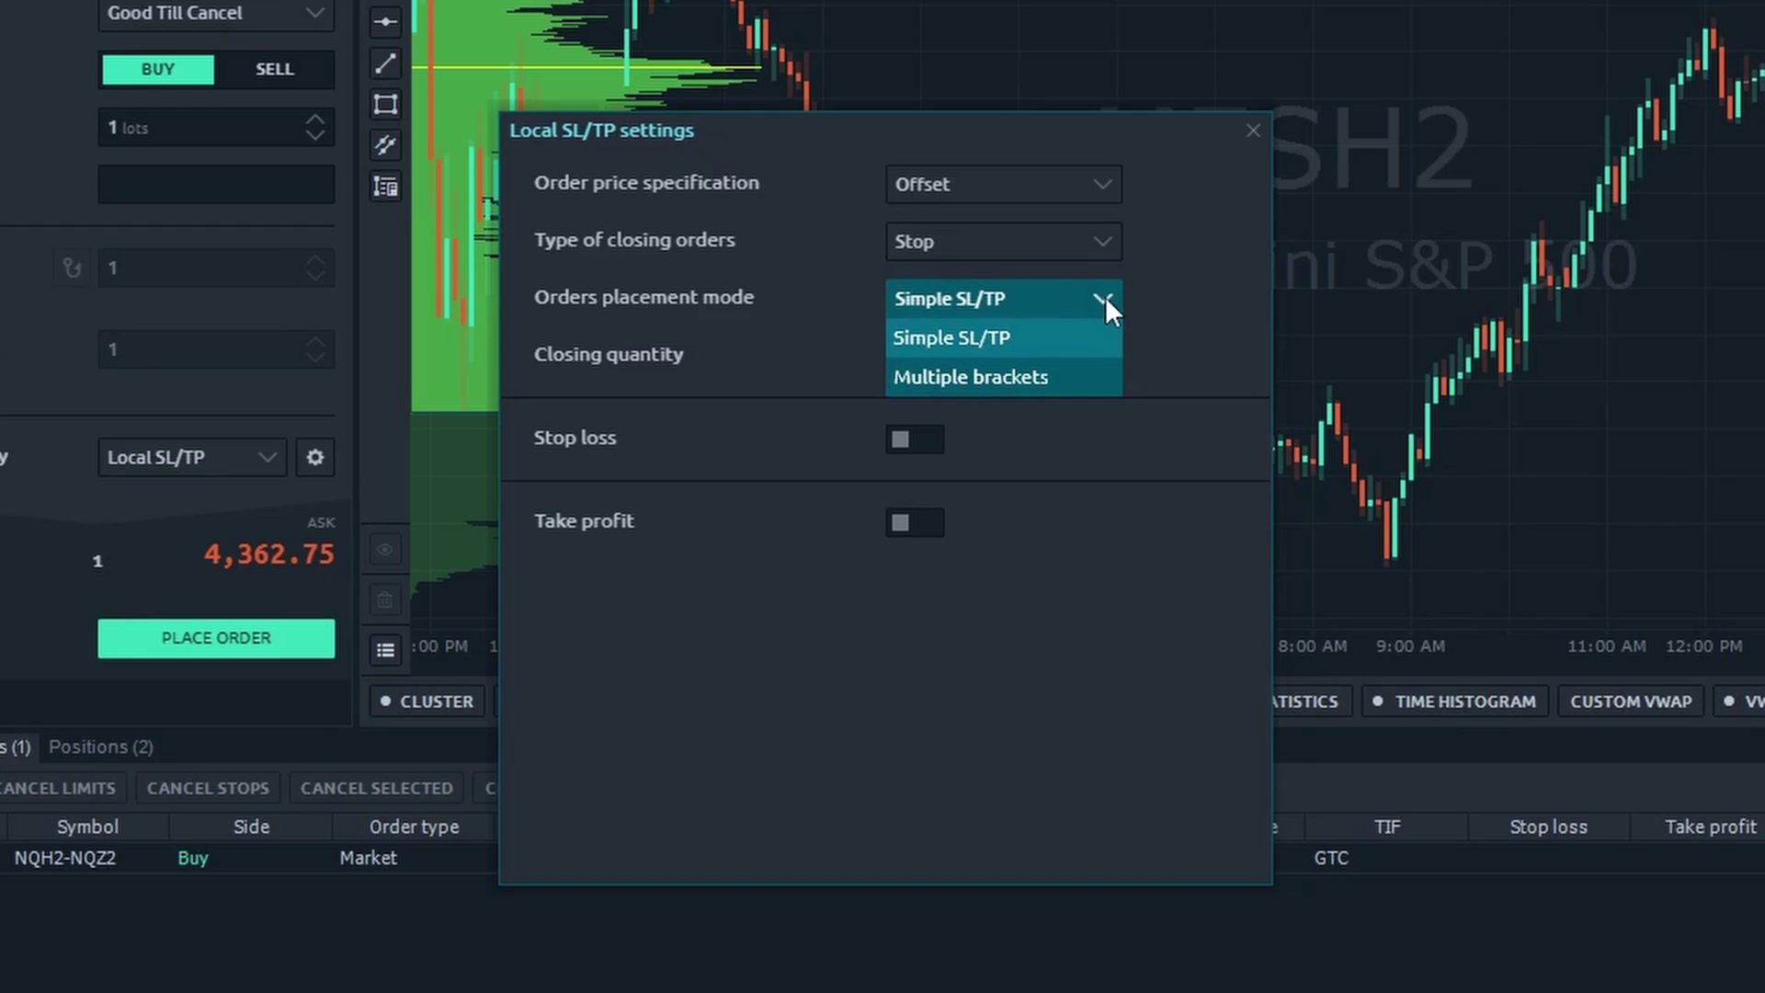
left_click(1166, 296)
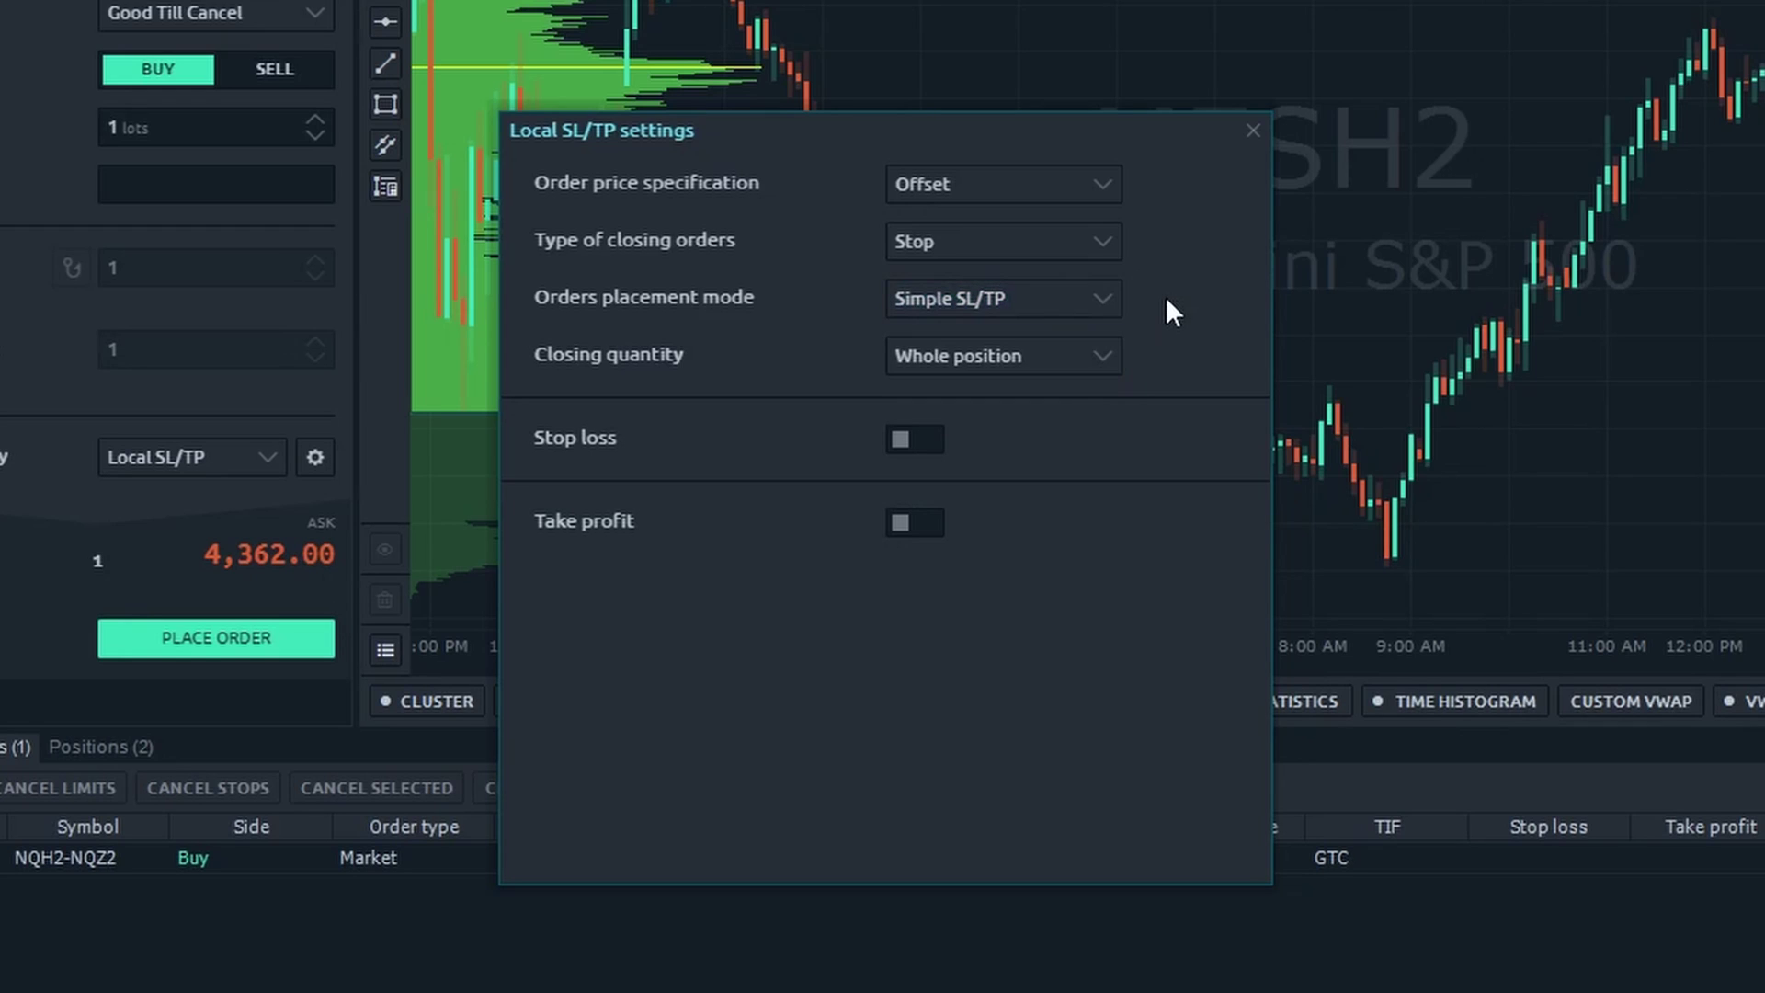
left_click(1101, 355)
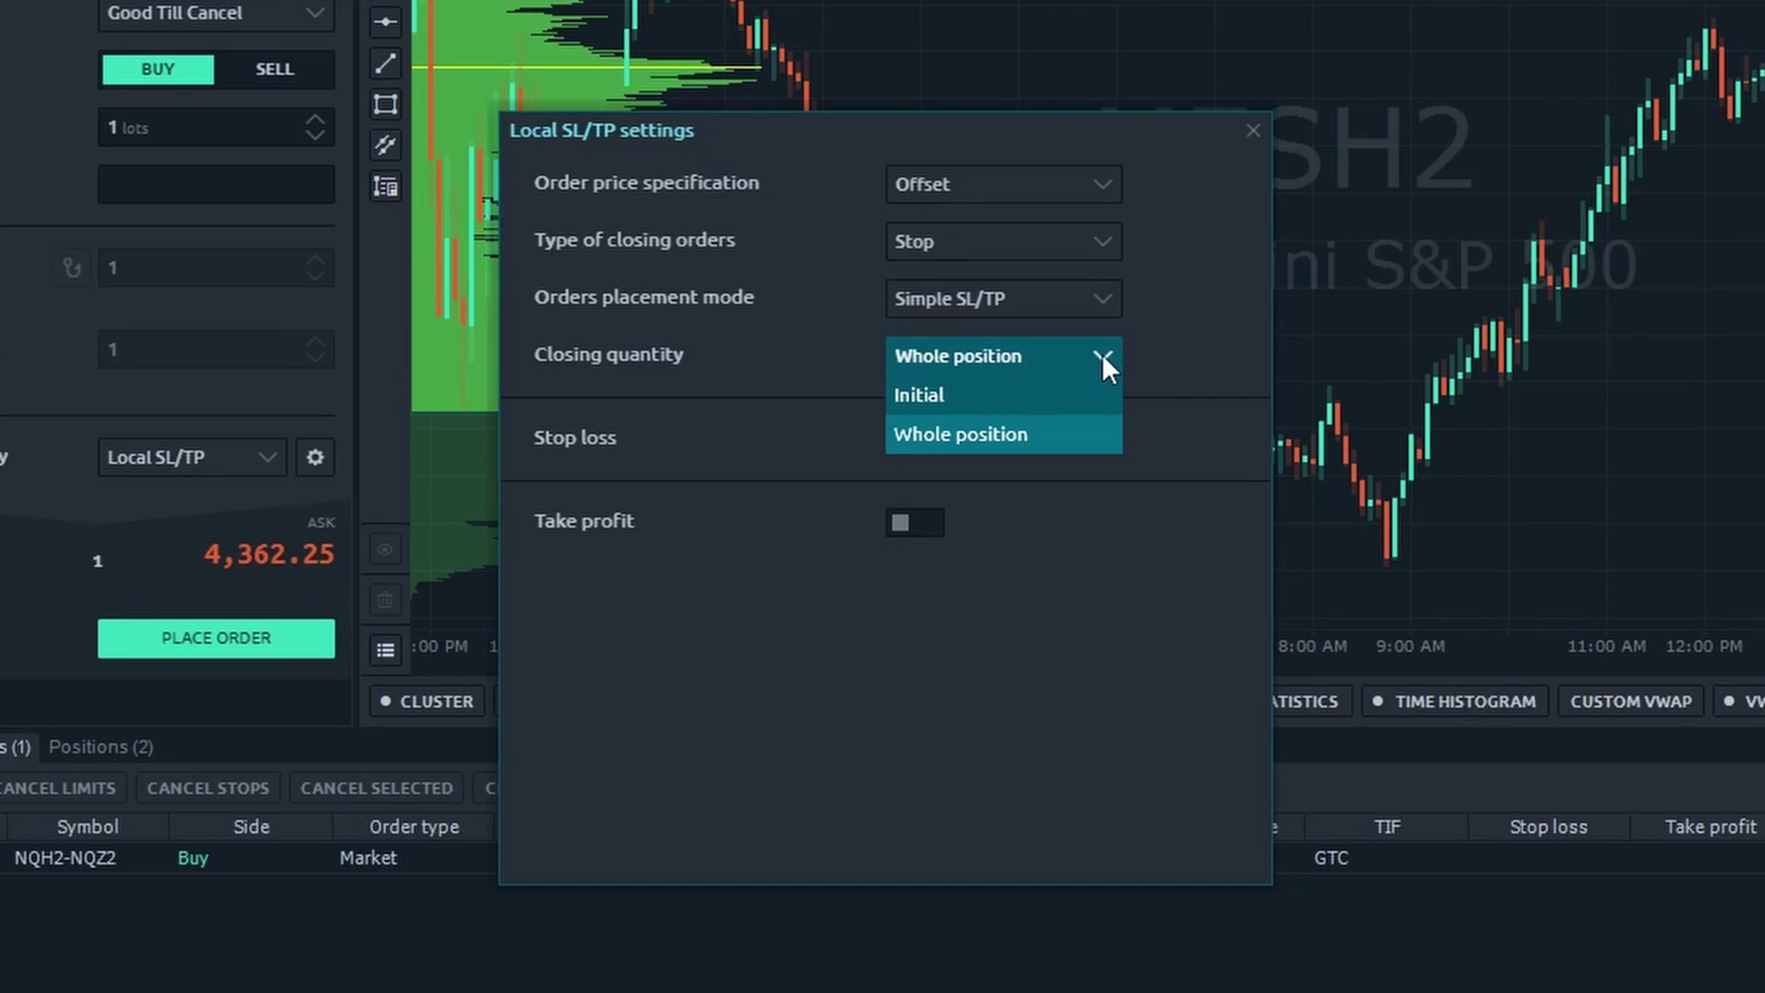
left_click(1163, 358)
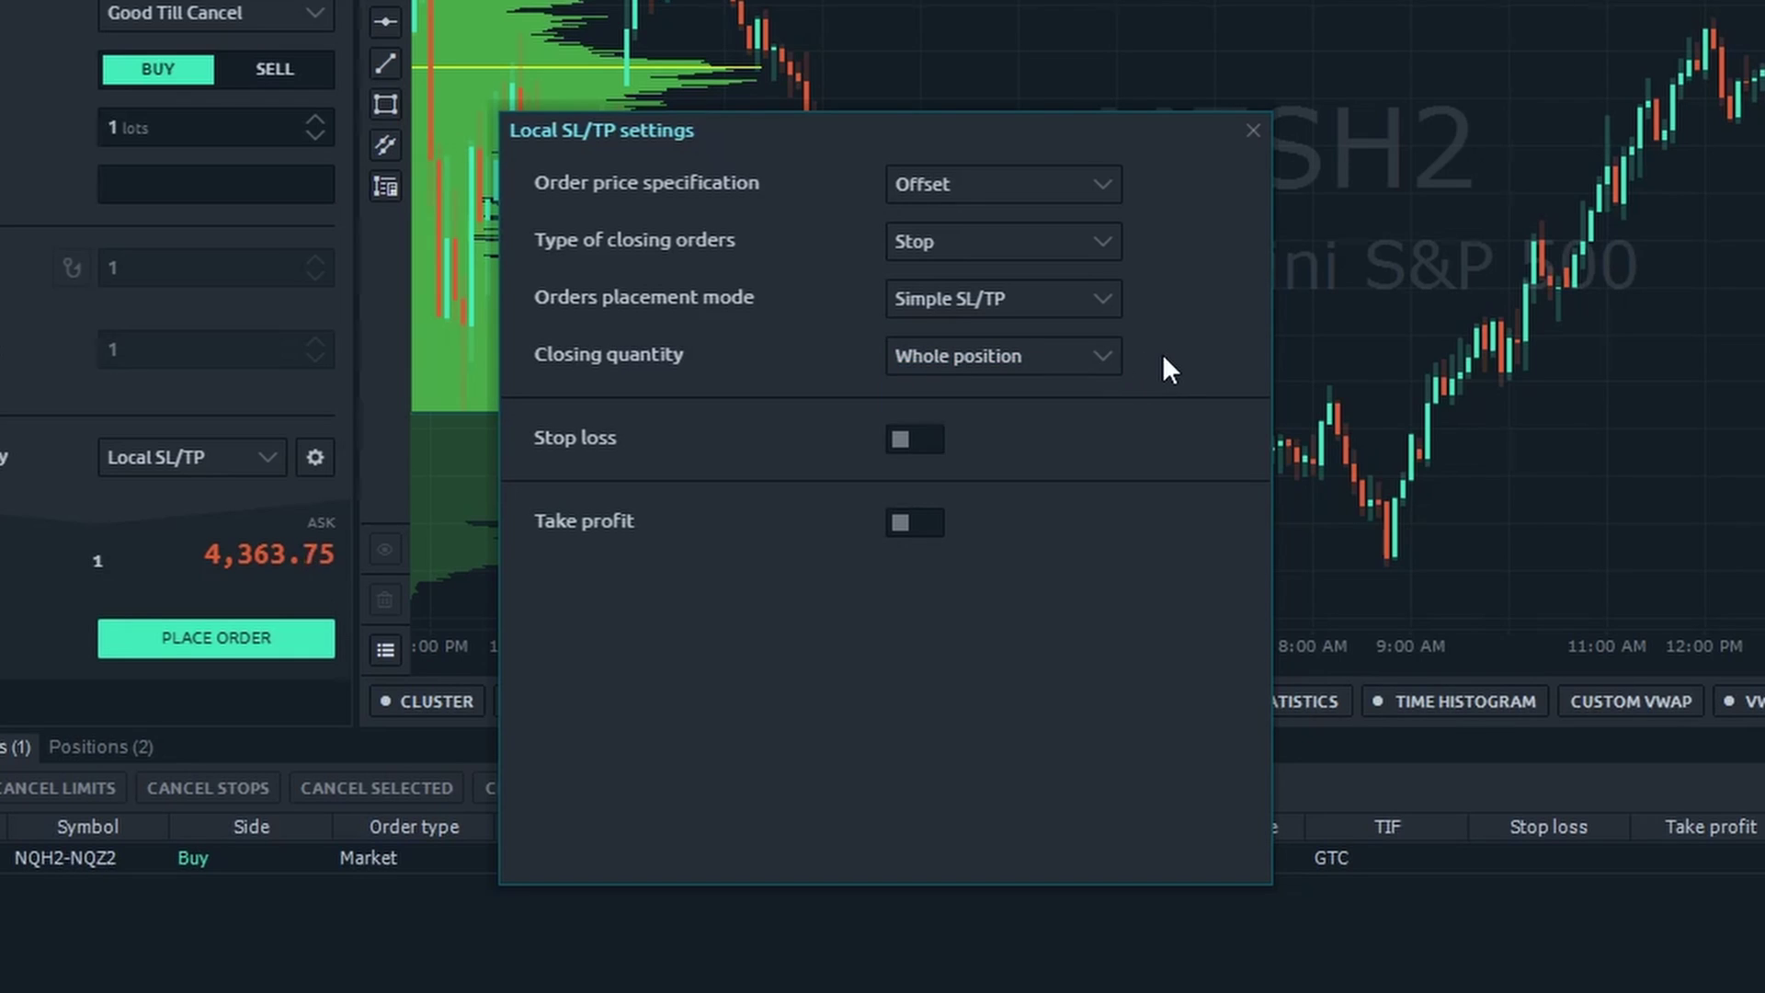
Enable local stop loss and take profit, leaving trailing turned off for both.
left_click(922, 441)
left_click(922, 634)
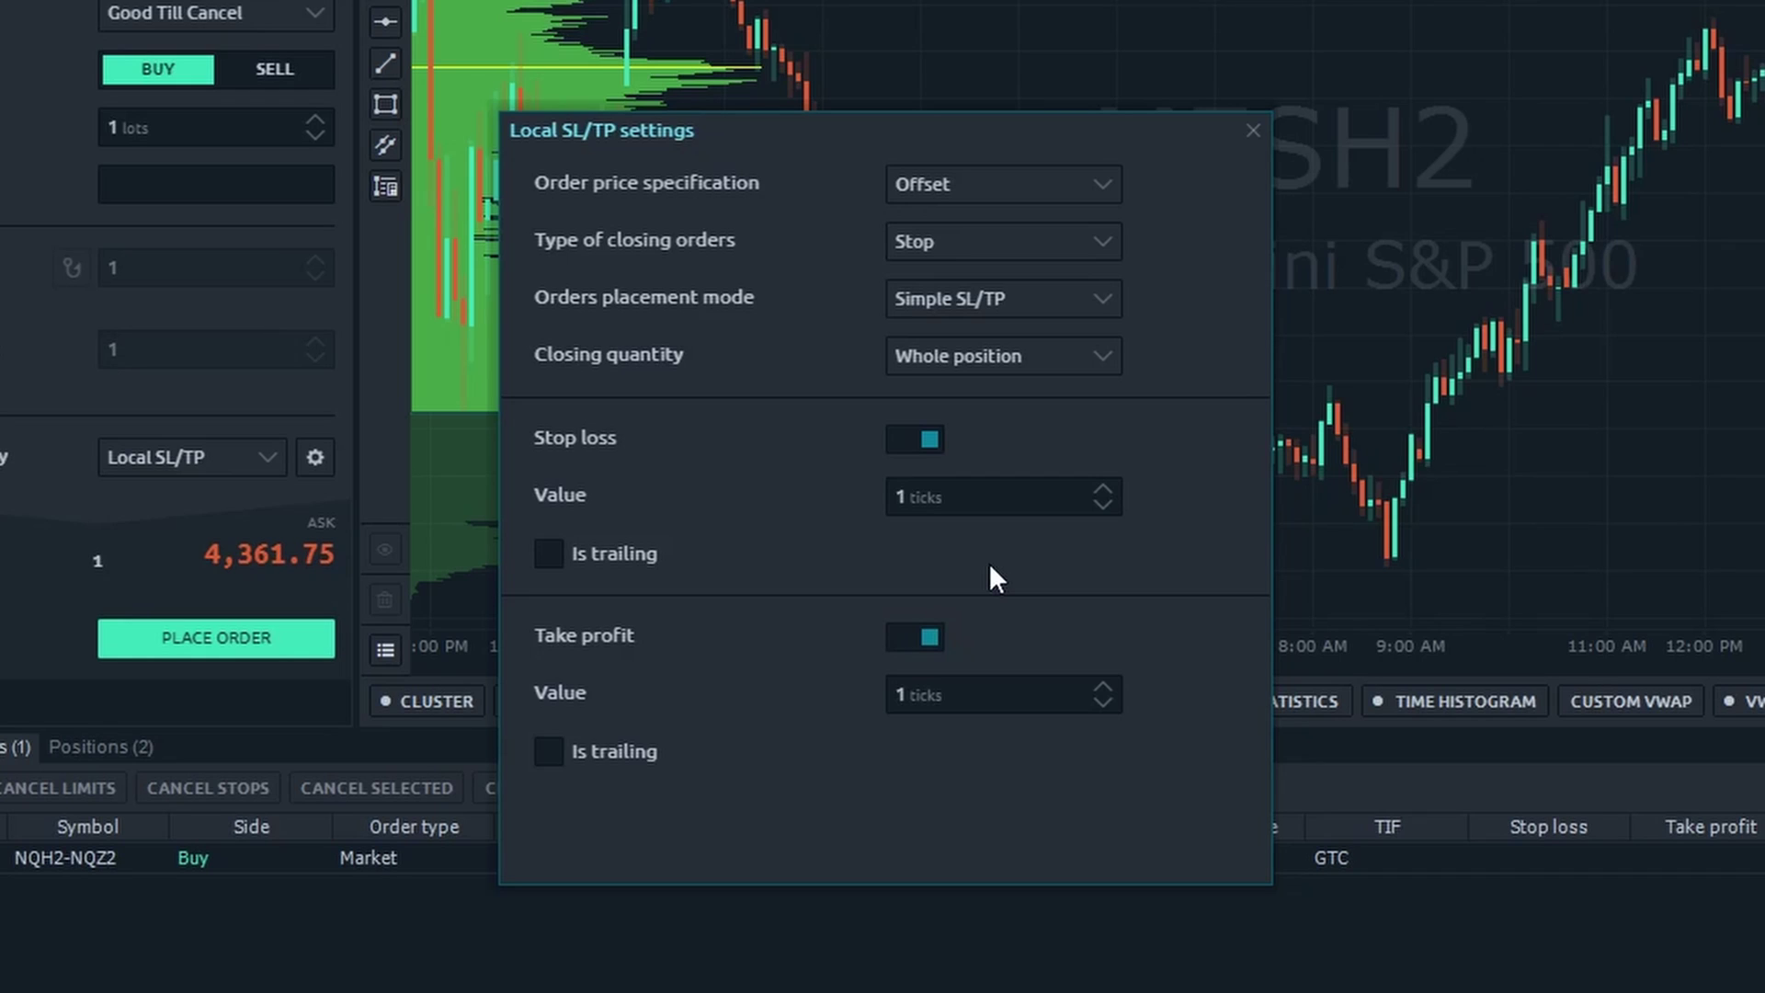
left_click(627, 551)
left_click(627, 552)
left_click(625, 755)
left_click(625, 754)
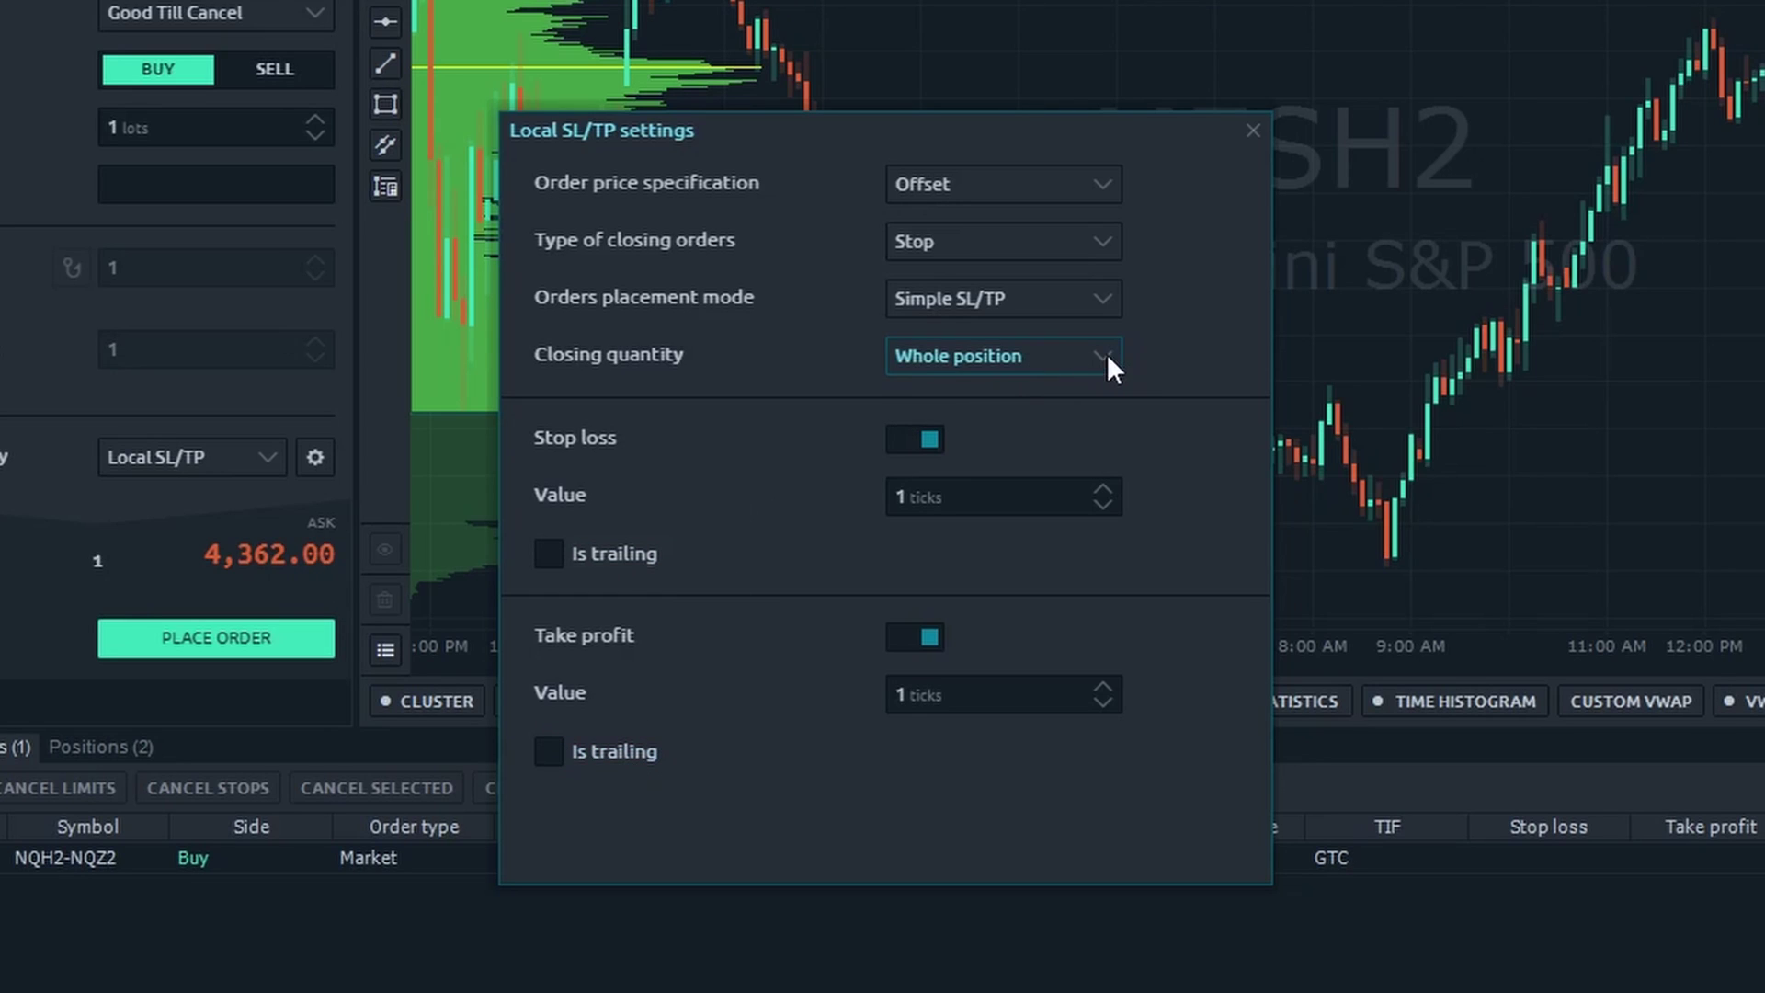
Switch placement mode to Multiple brackets, leaving Tier 1 and Tier 2 switched off.
left_click(1103, 298)
left_click(1055, 373)
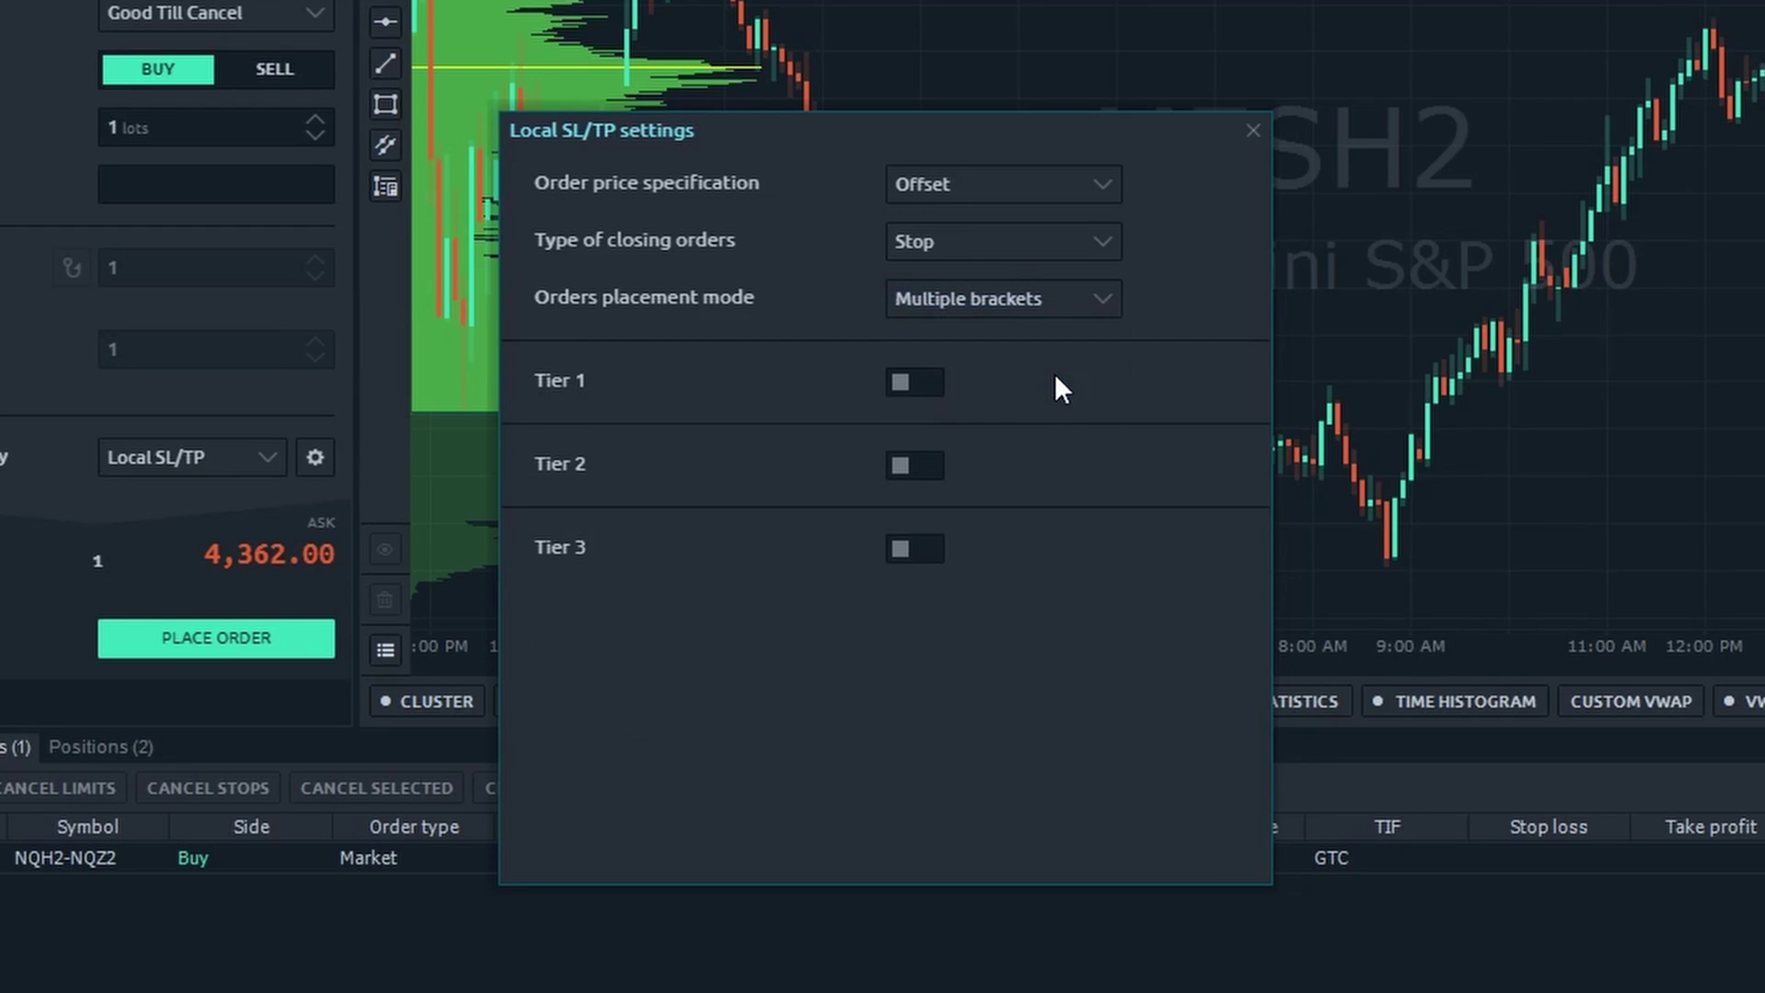
left_click(925, 380)
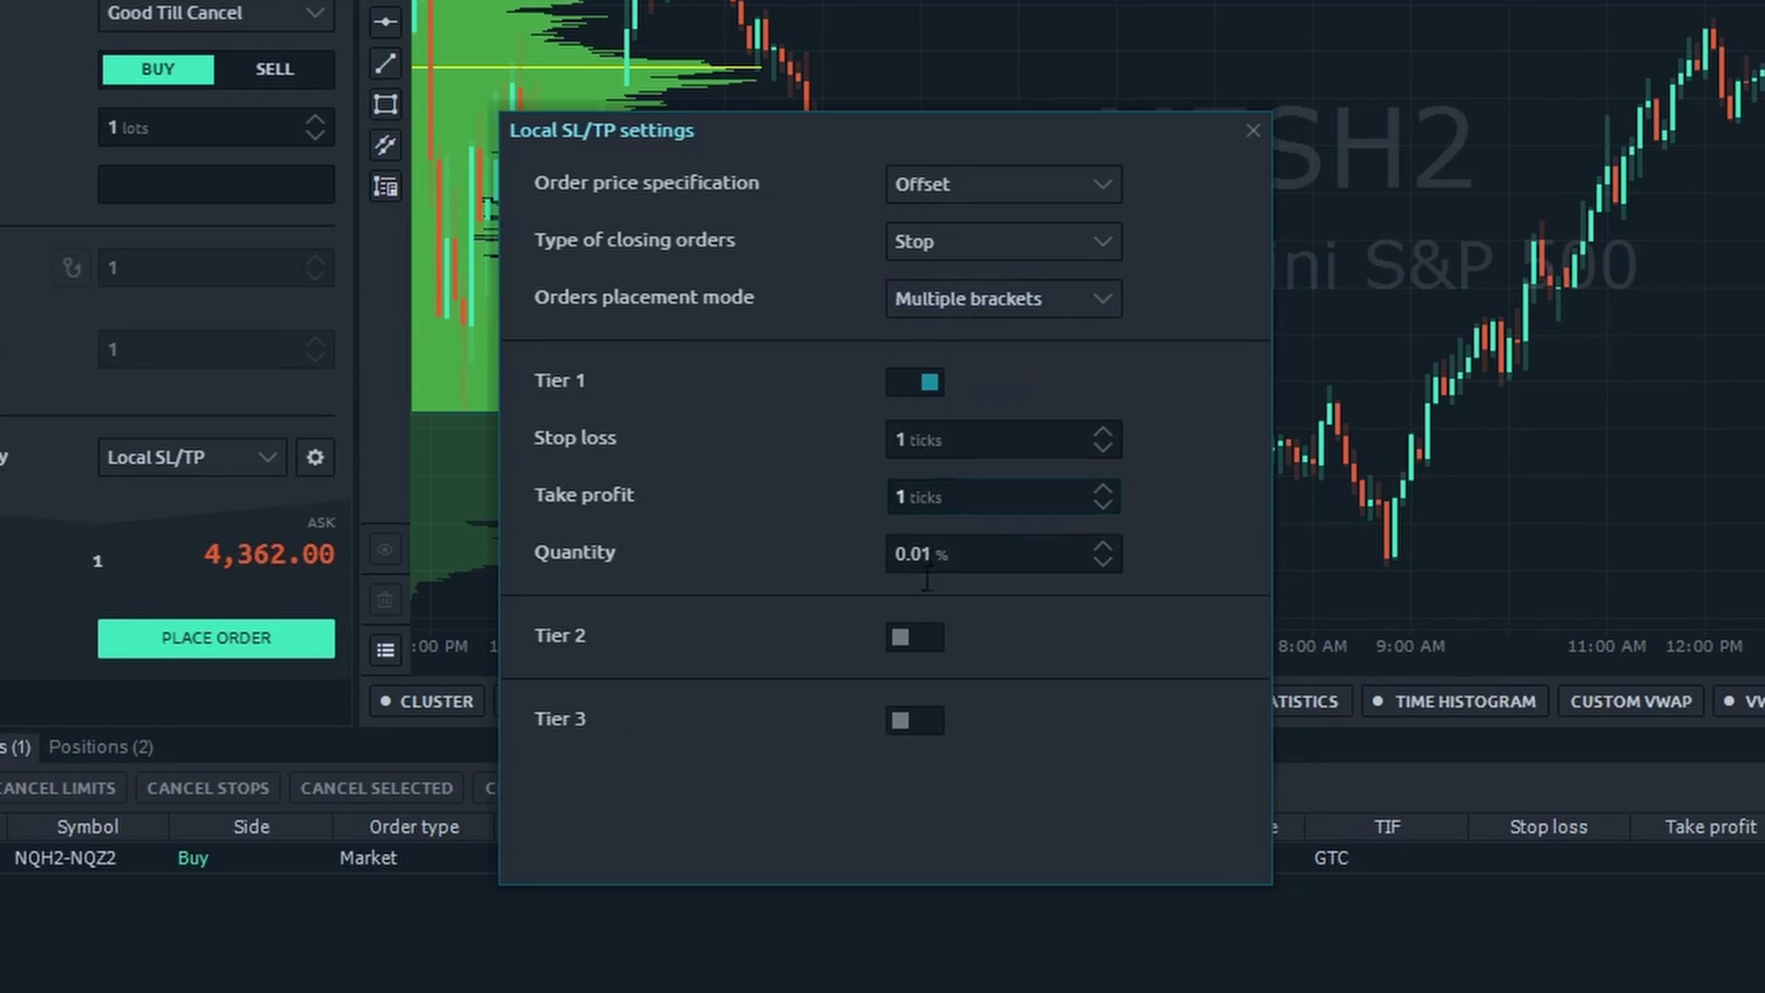
left_click(919, 634)
left_click(910, 638)
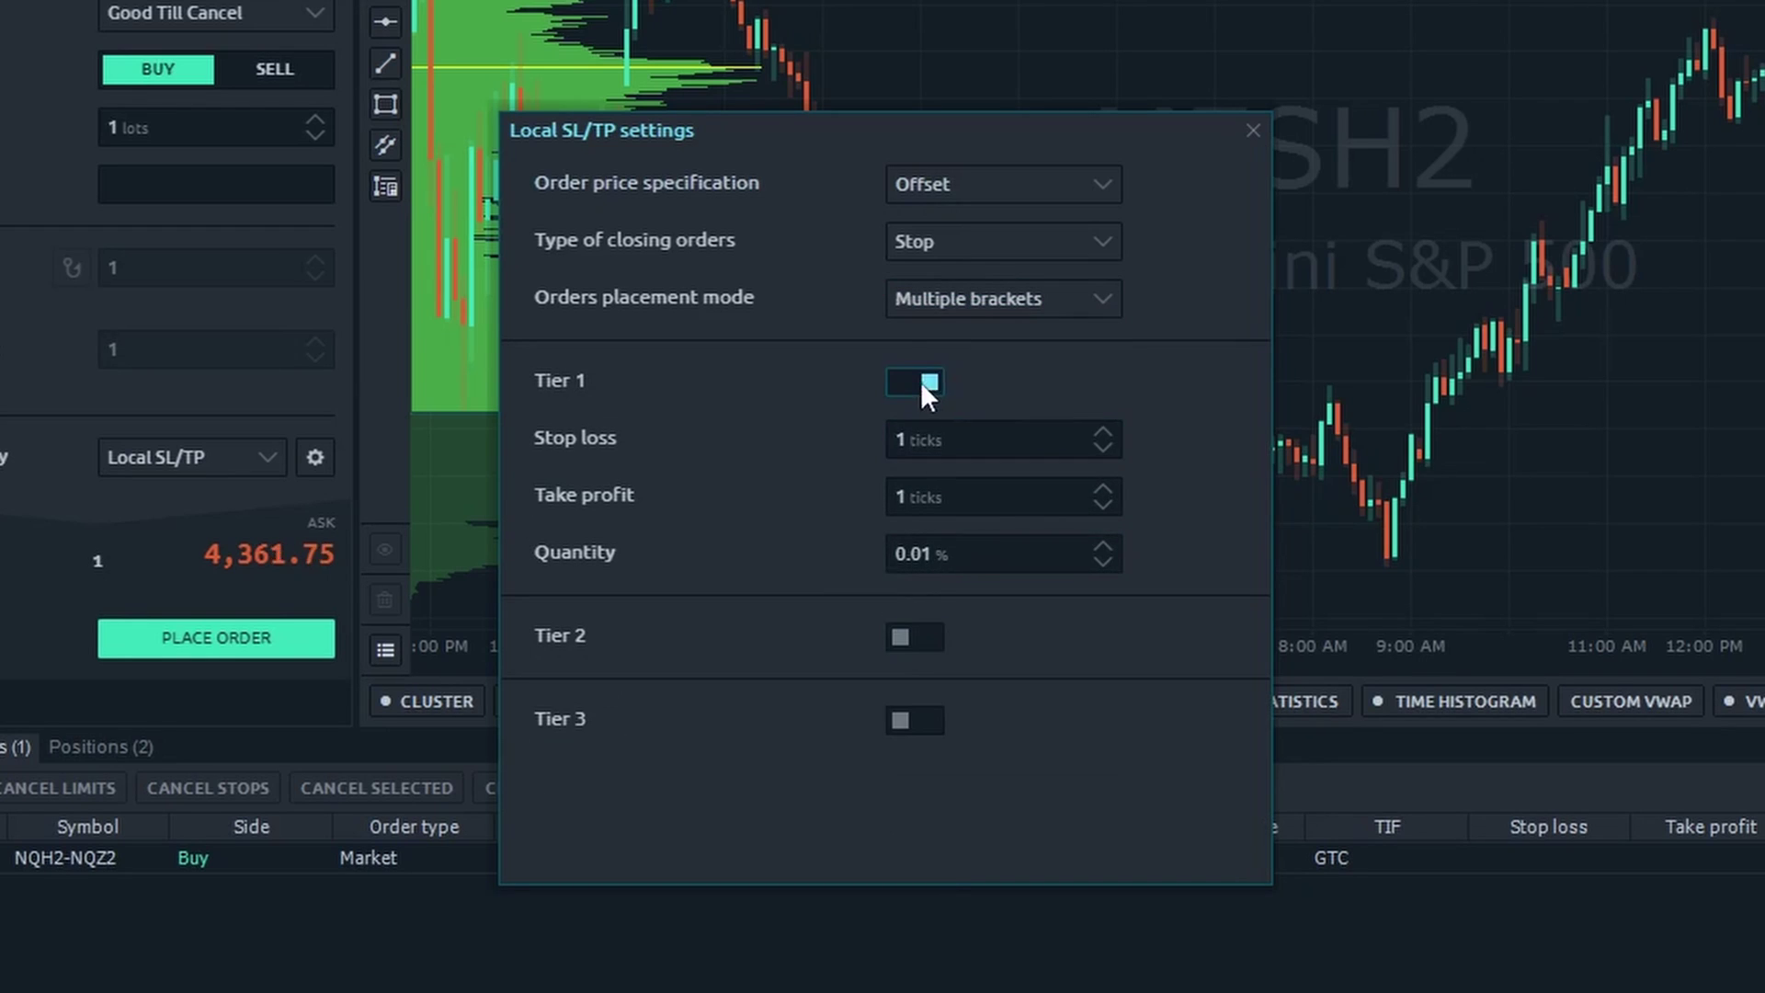
left_click(919, 382)
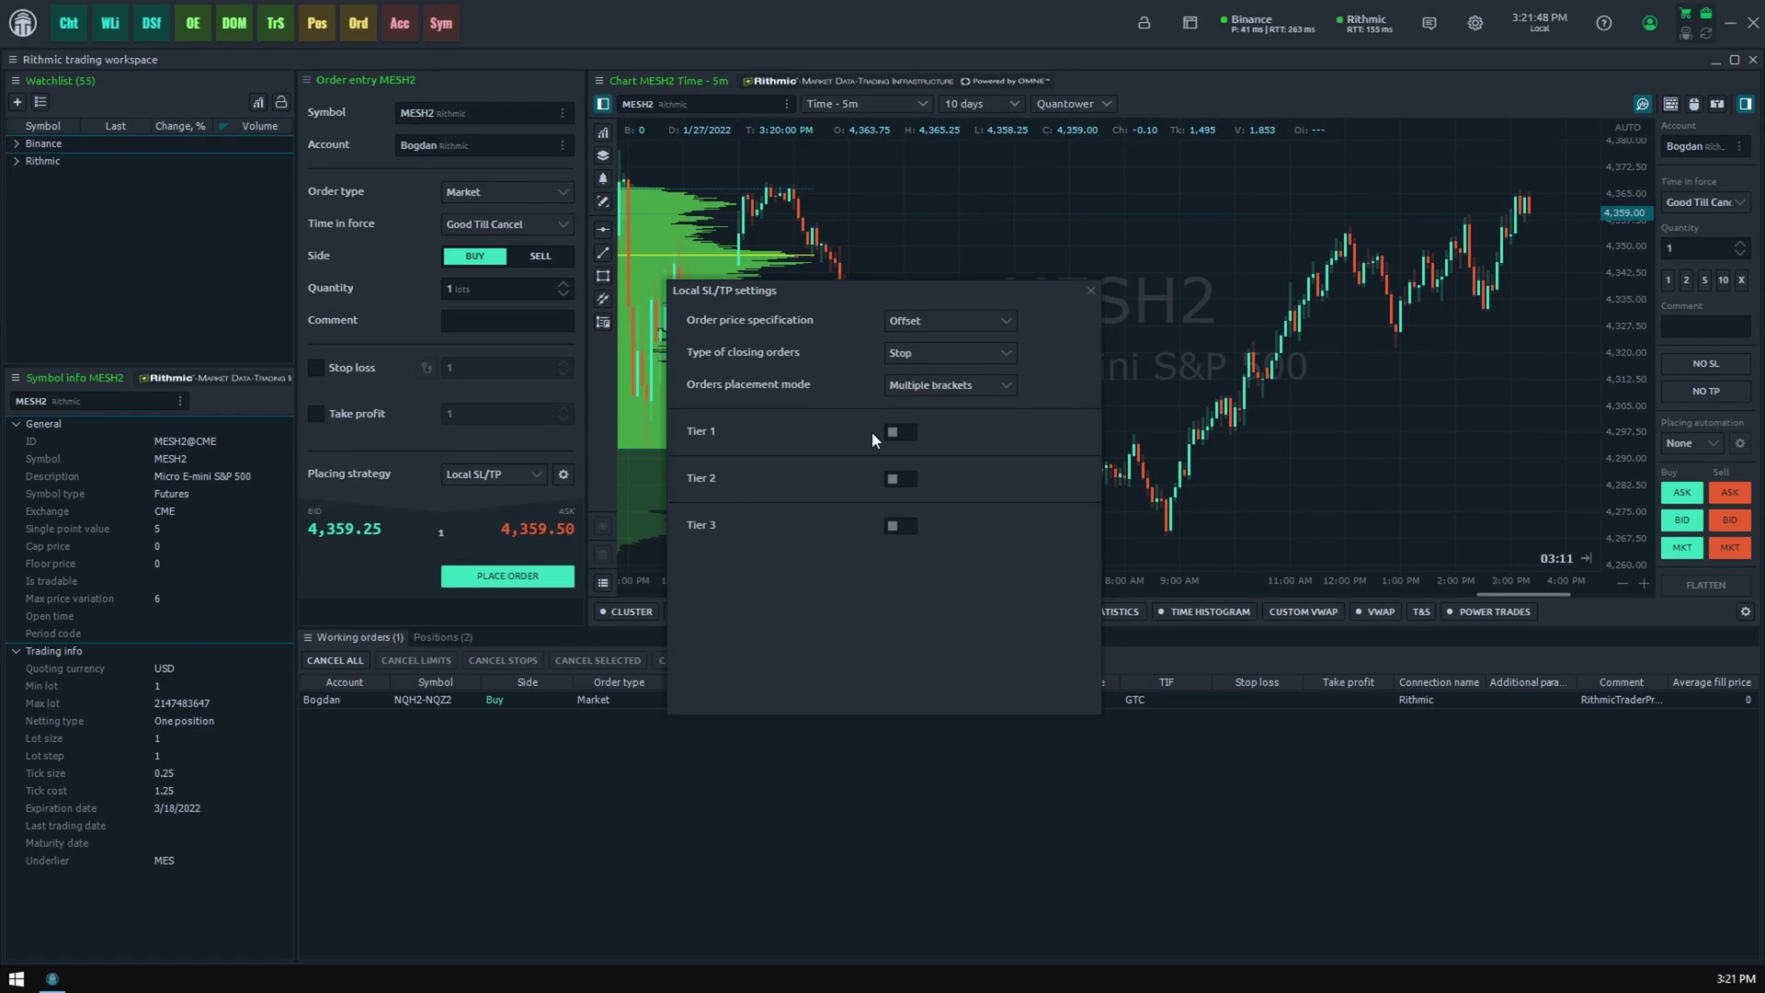
Return to Simple SL/TP with a 10-tick stop loss and 10-tick take profit.
left_click(1001, 386)
left_click(974, 407)
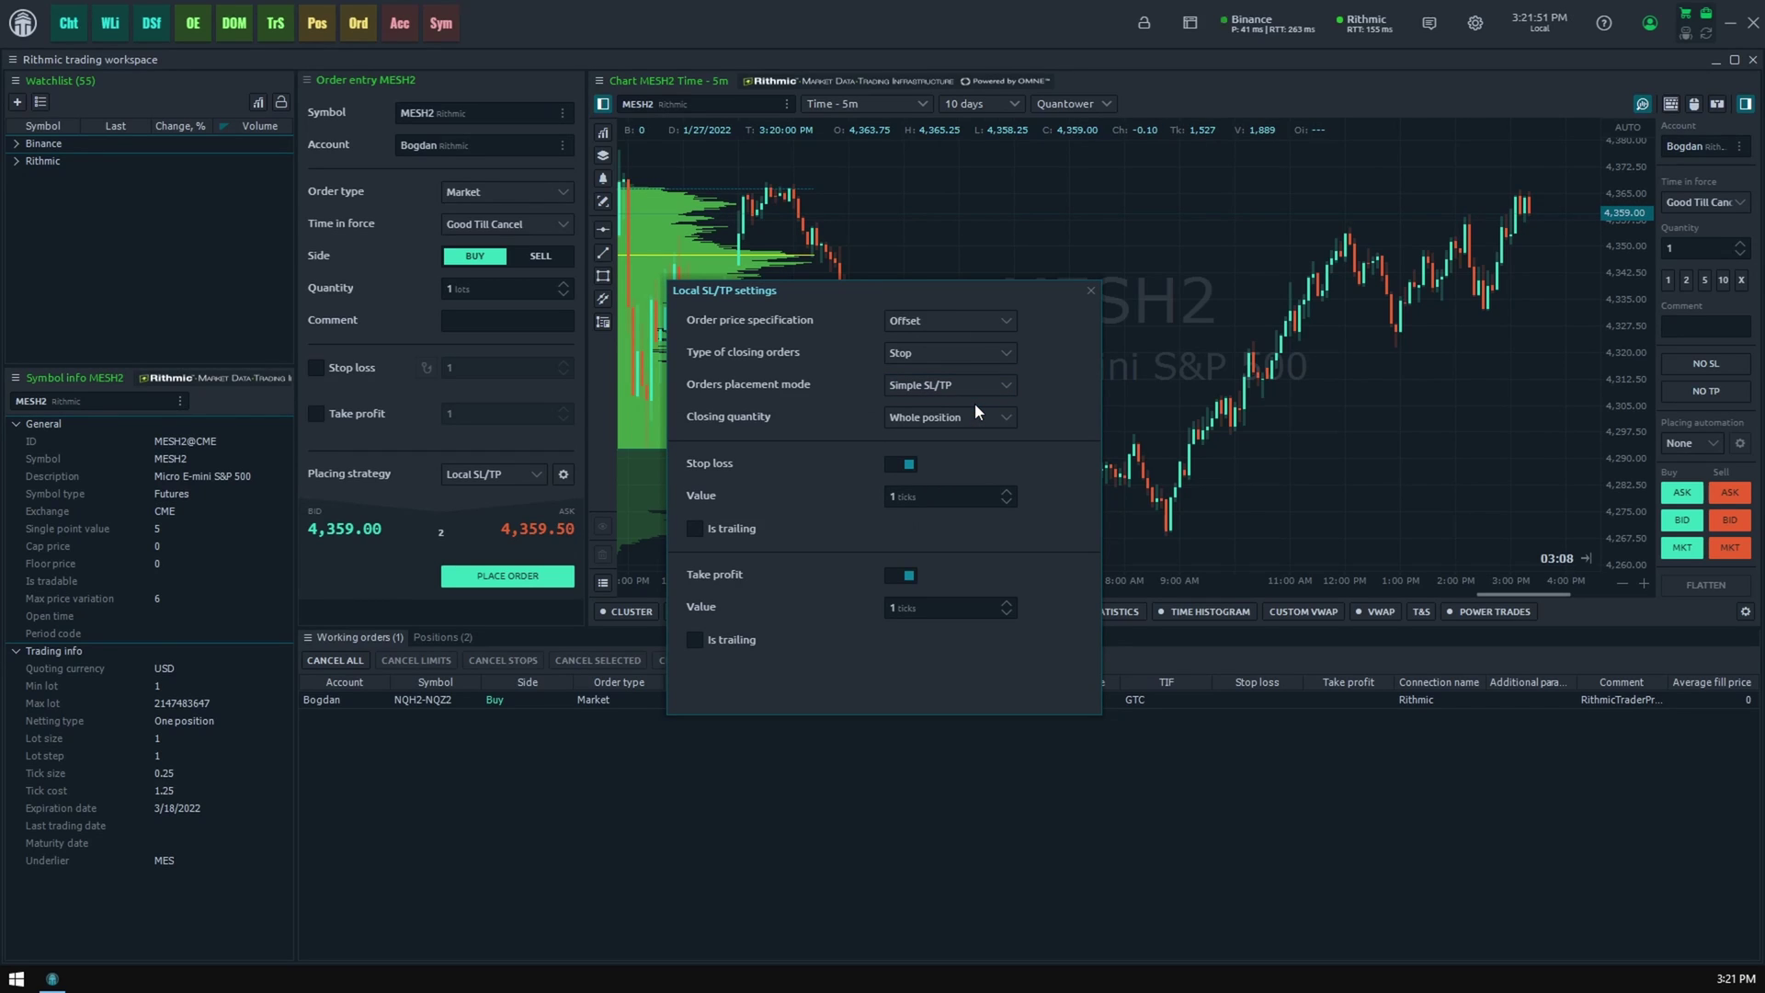
left_click(923, 494)
type("10")
left_click(952, 607)
type("10")
left_click(965, 645)
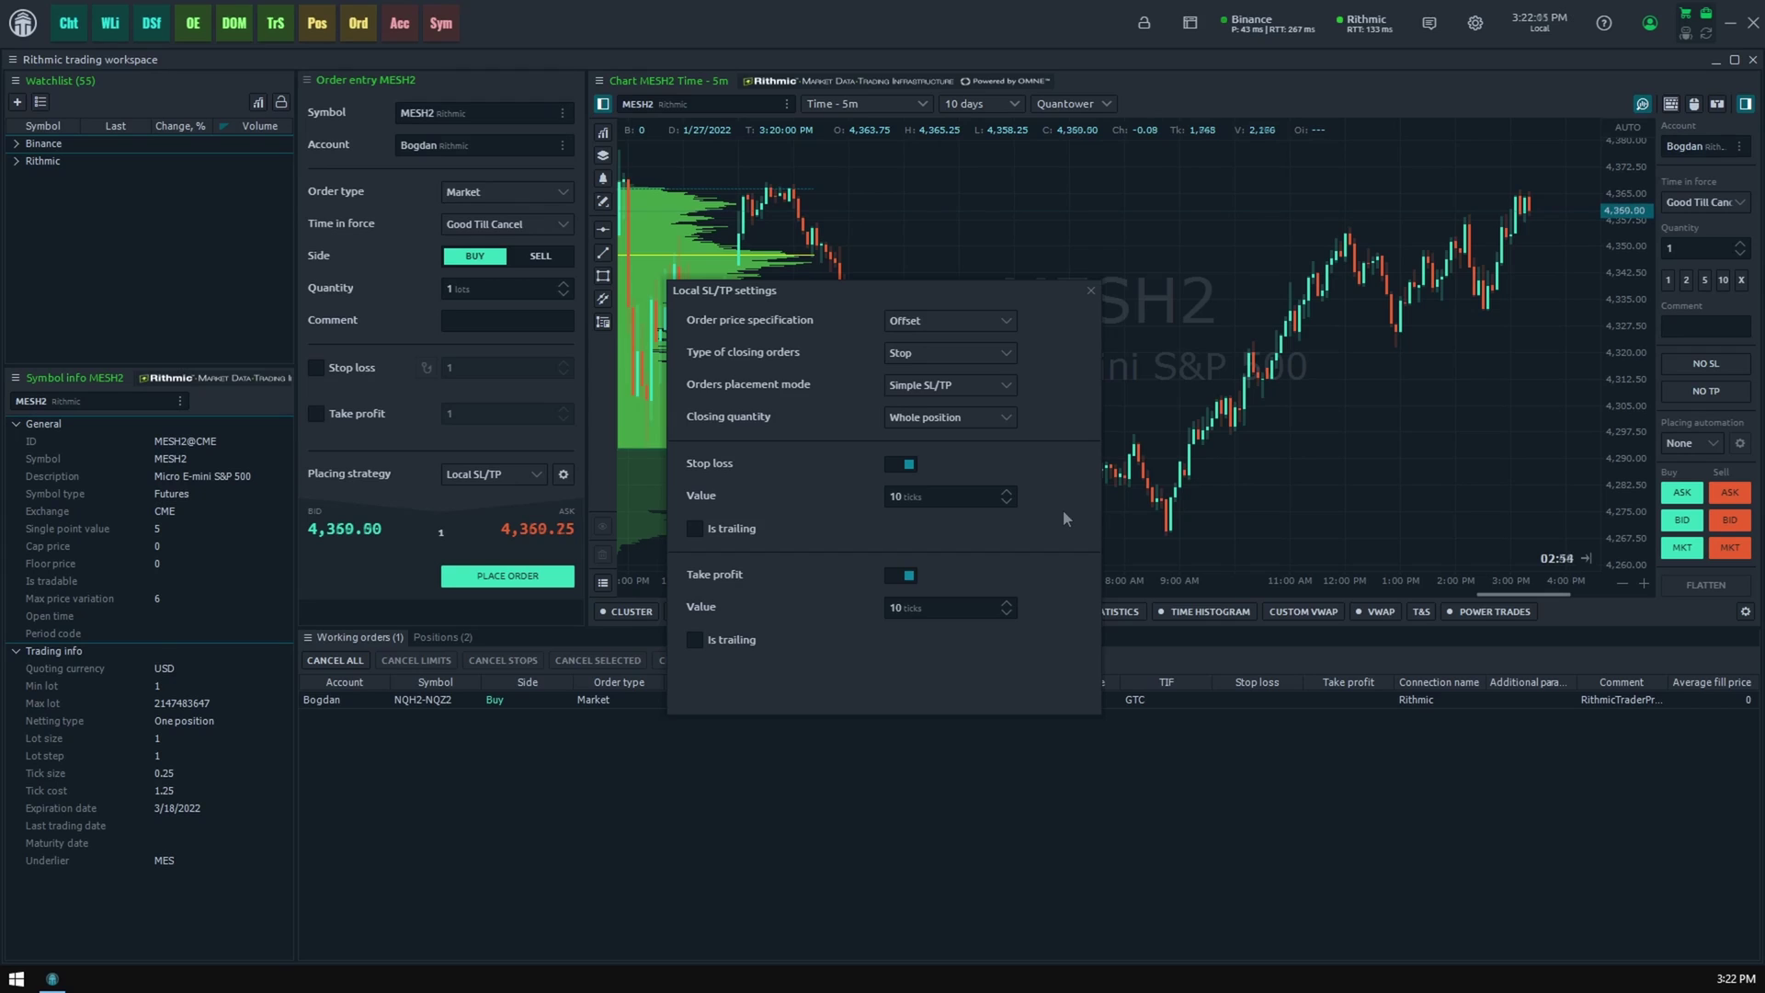
Place a 1-lot MESH2 buy with local stops and zoom the chart to show the 4,363.50 and 4,358.50 stops.
left_click(1091, 290)
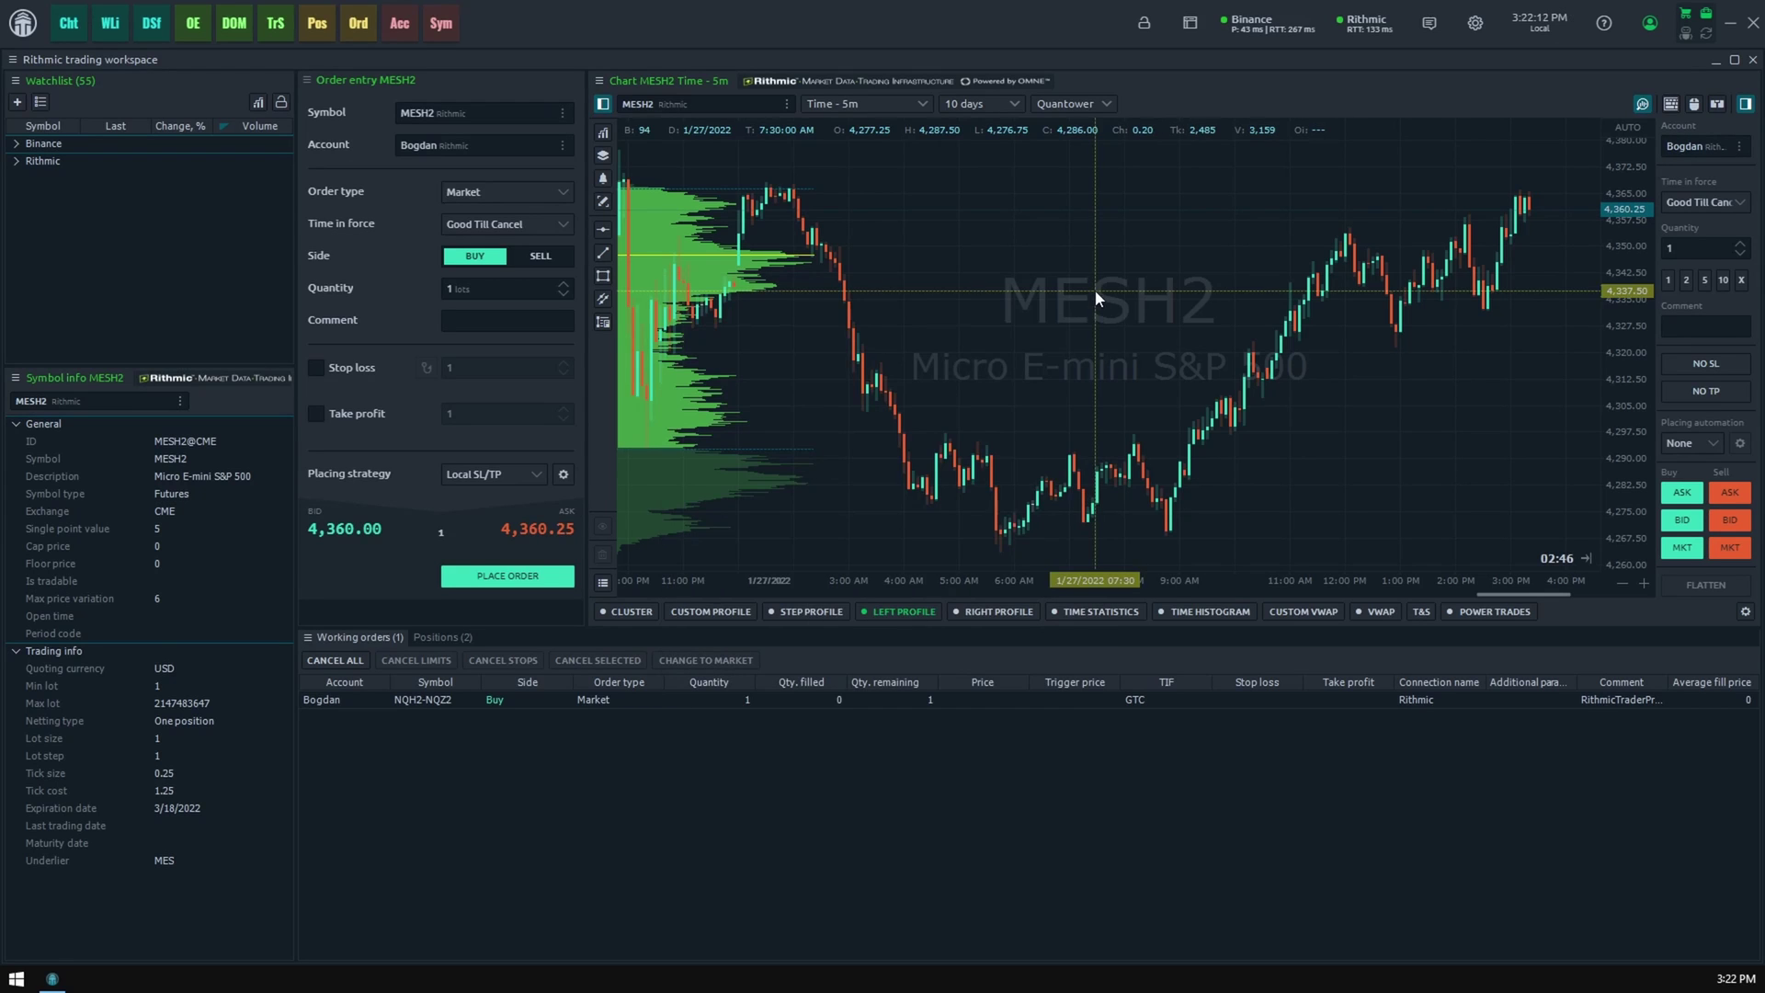
left_click(504, 577)
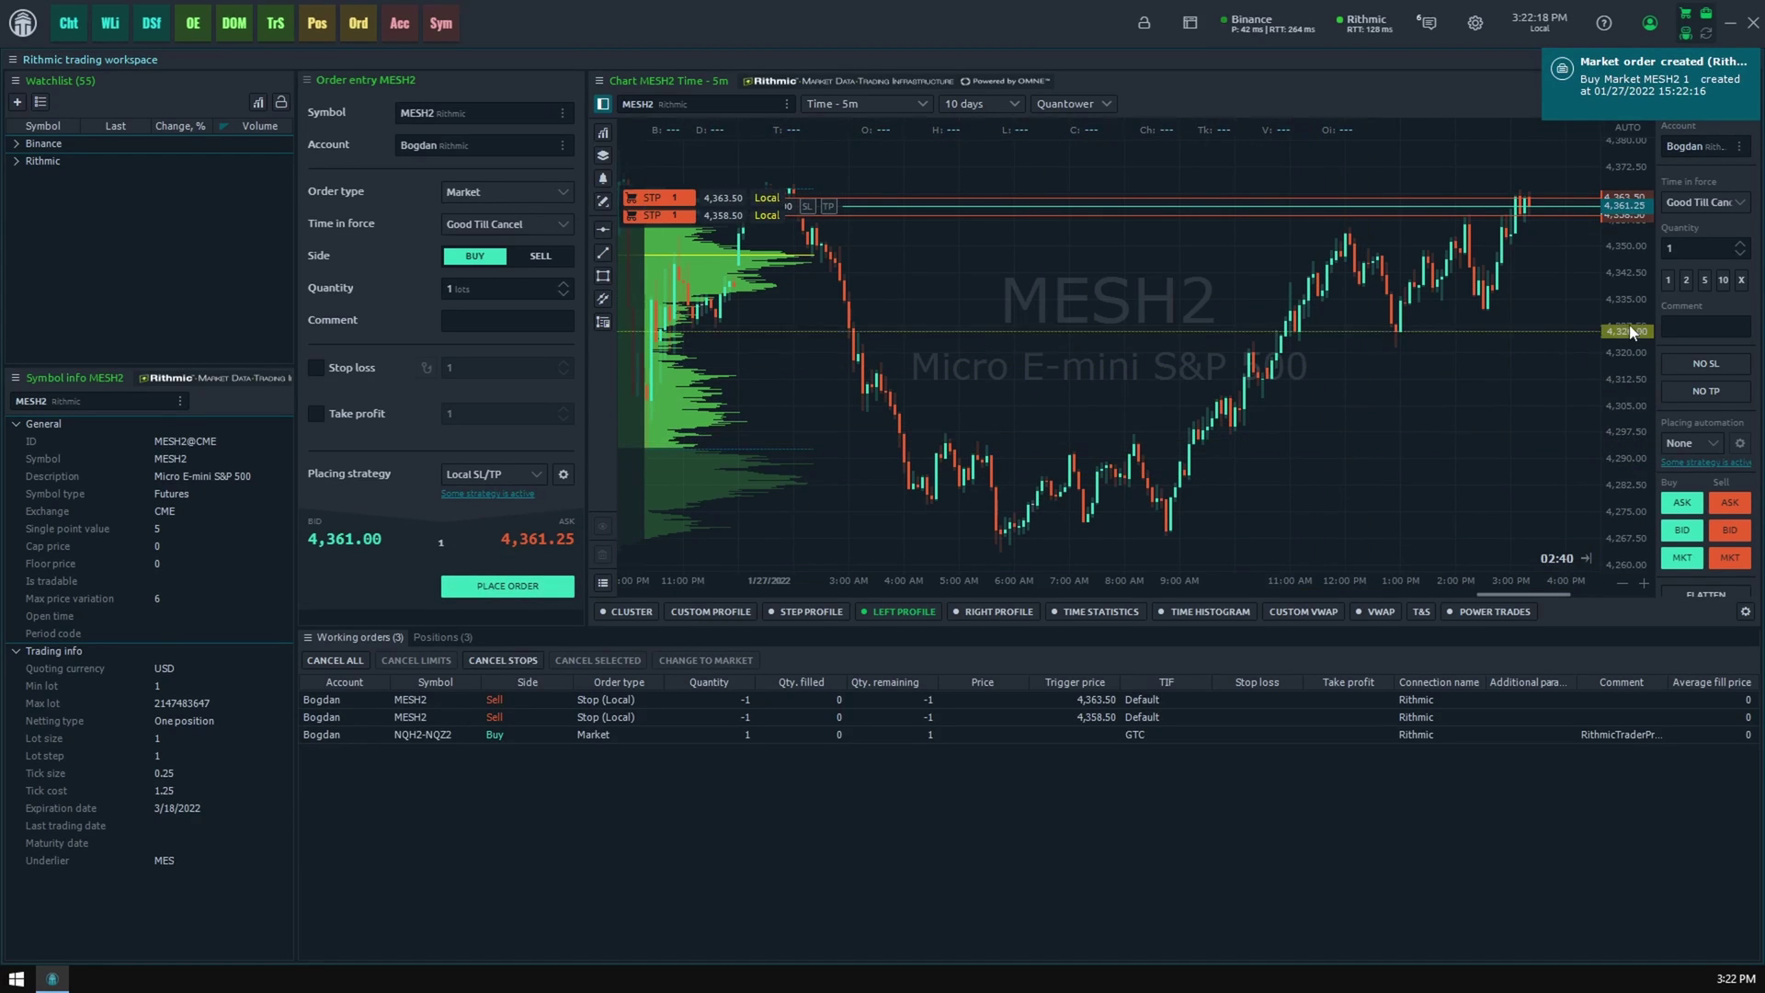
left_click_drag(1627, 303, 1626, 257)
scroll(1512, 212, "up", 3)
left_click_drag(1513, 211, 1536, 408)
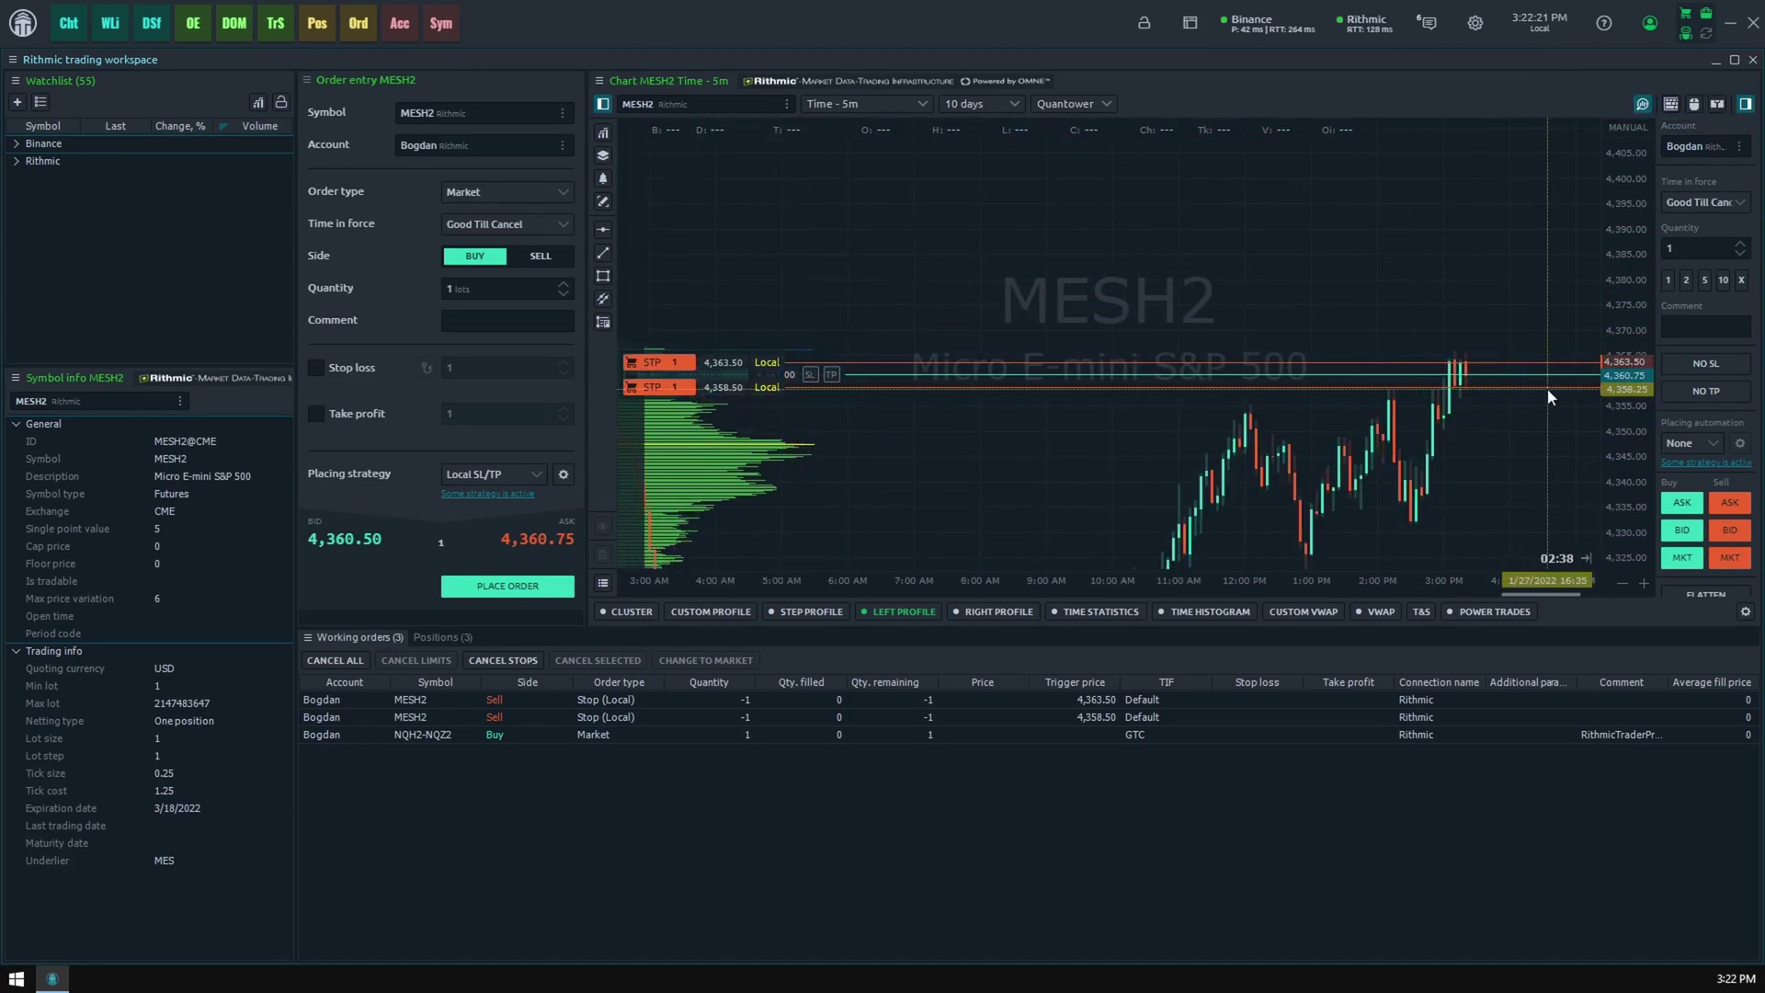
left_click_drag(1638, 467, 1494, 251)
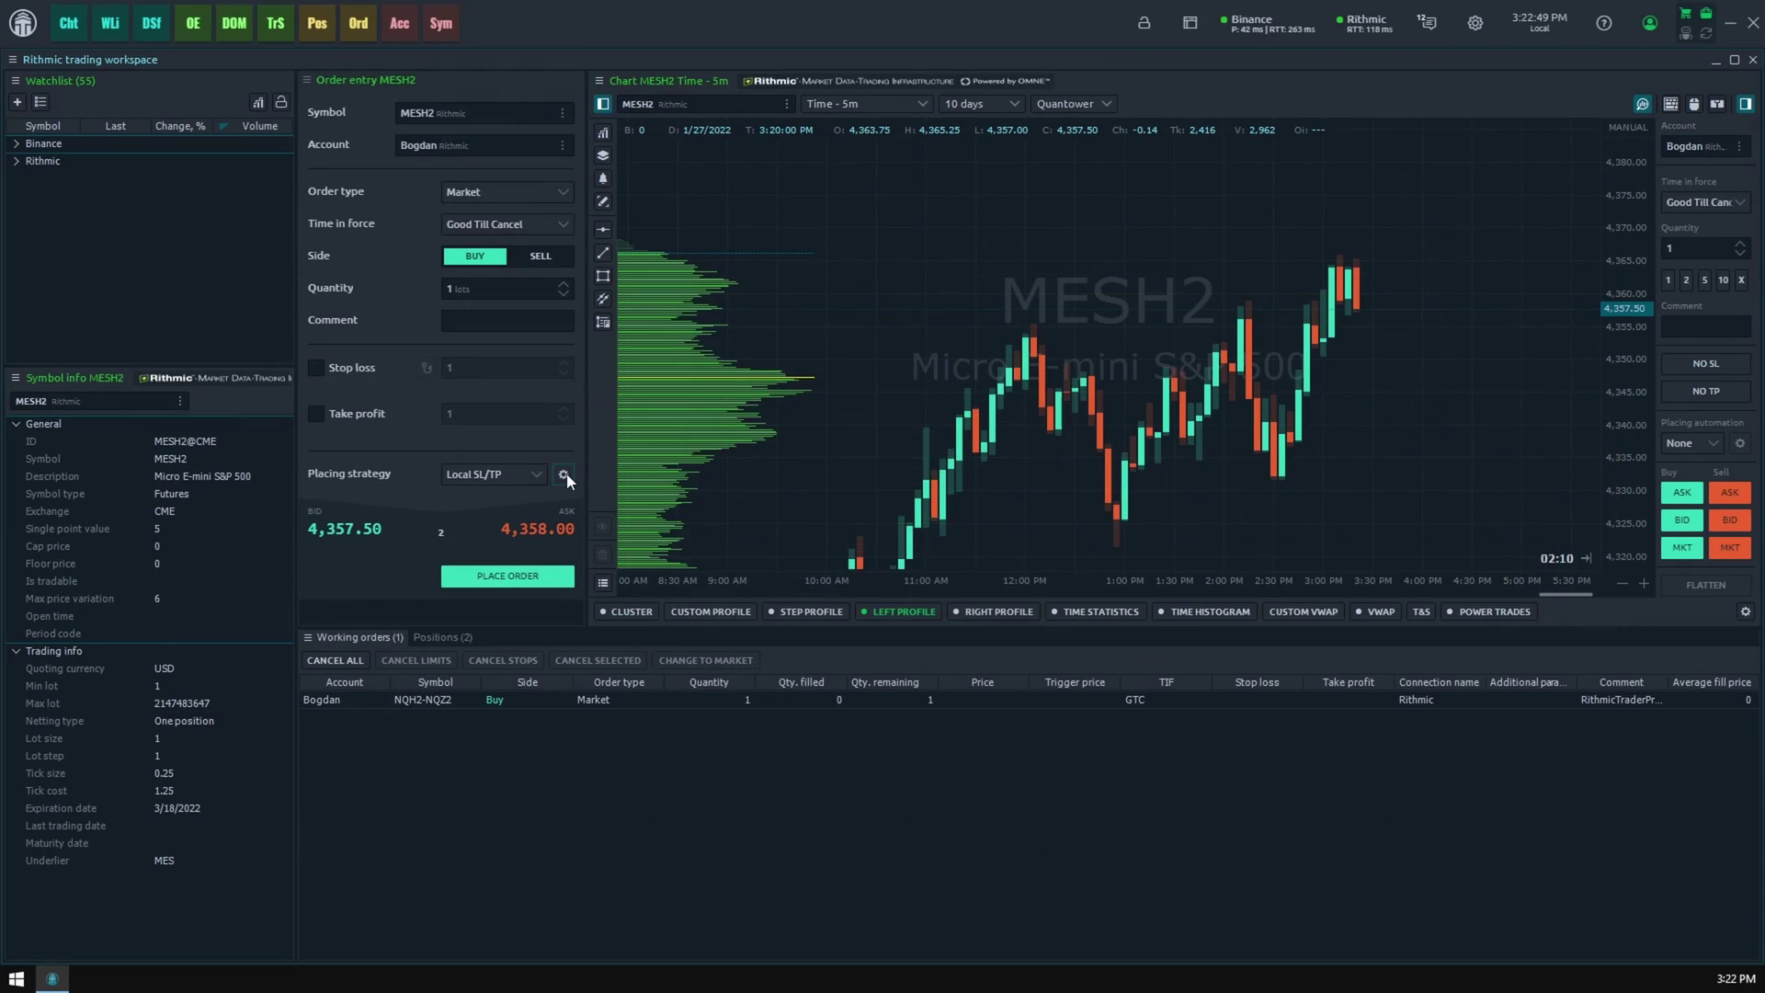
Switch Local SL/TP to Multiple brackets and enable Tier 1 and Tier 2.
left_click(633, 464)
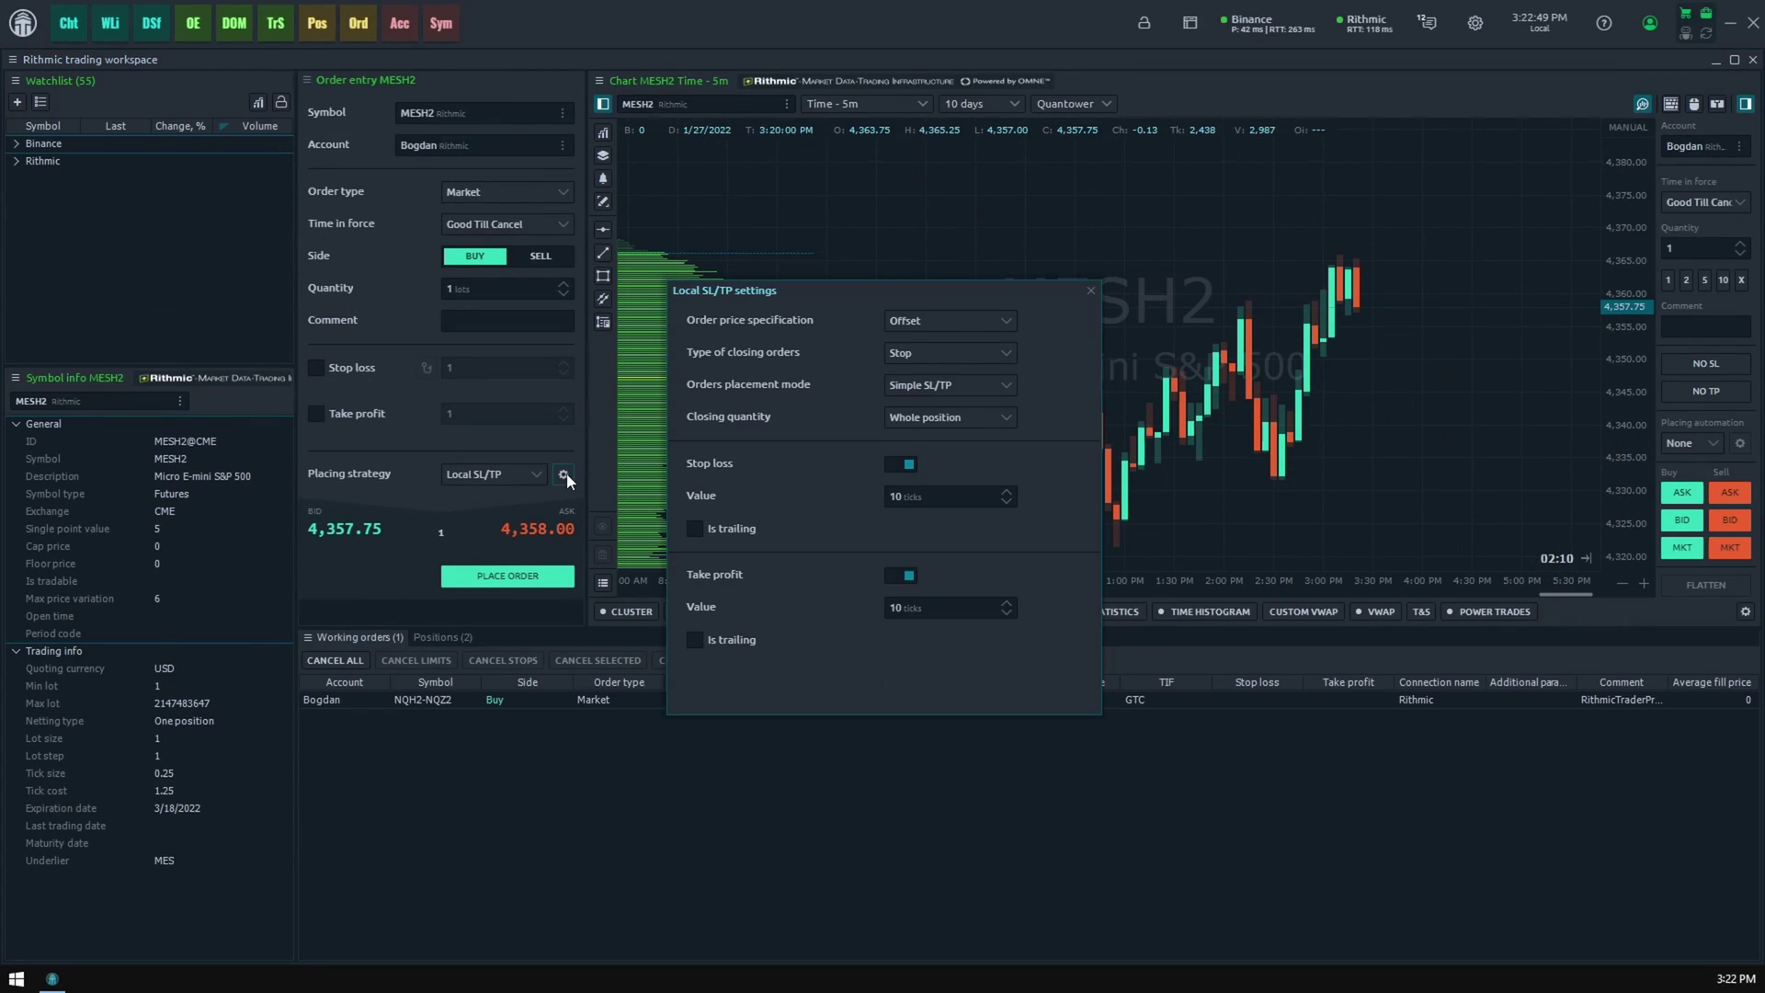
left_click(962, 383)
left_click(962, 430)
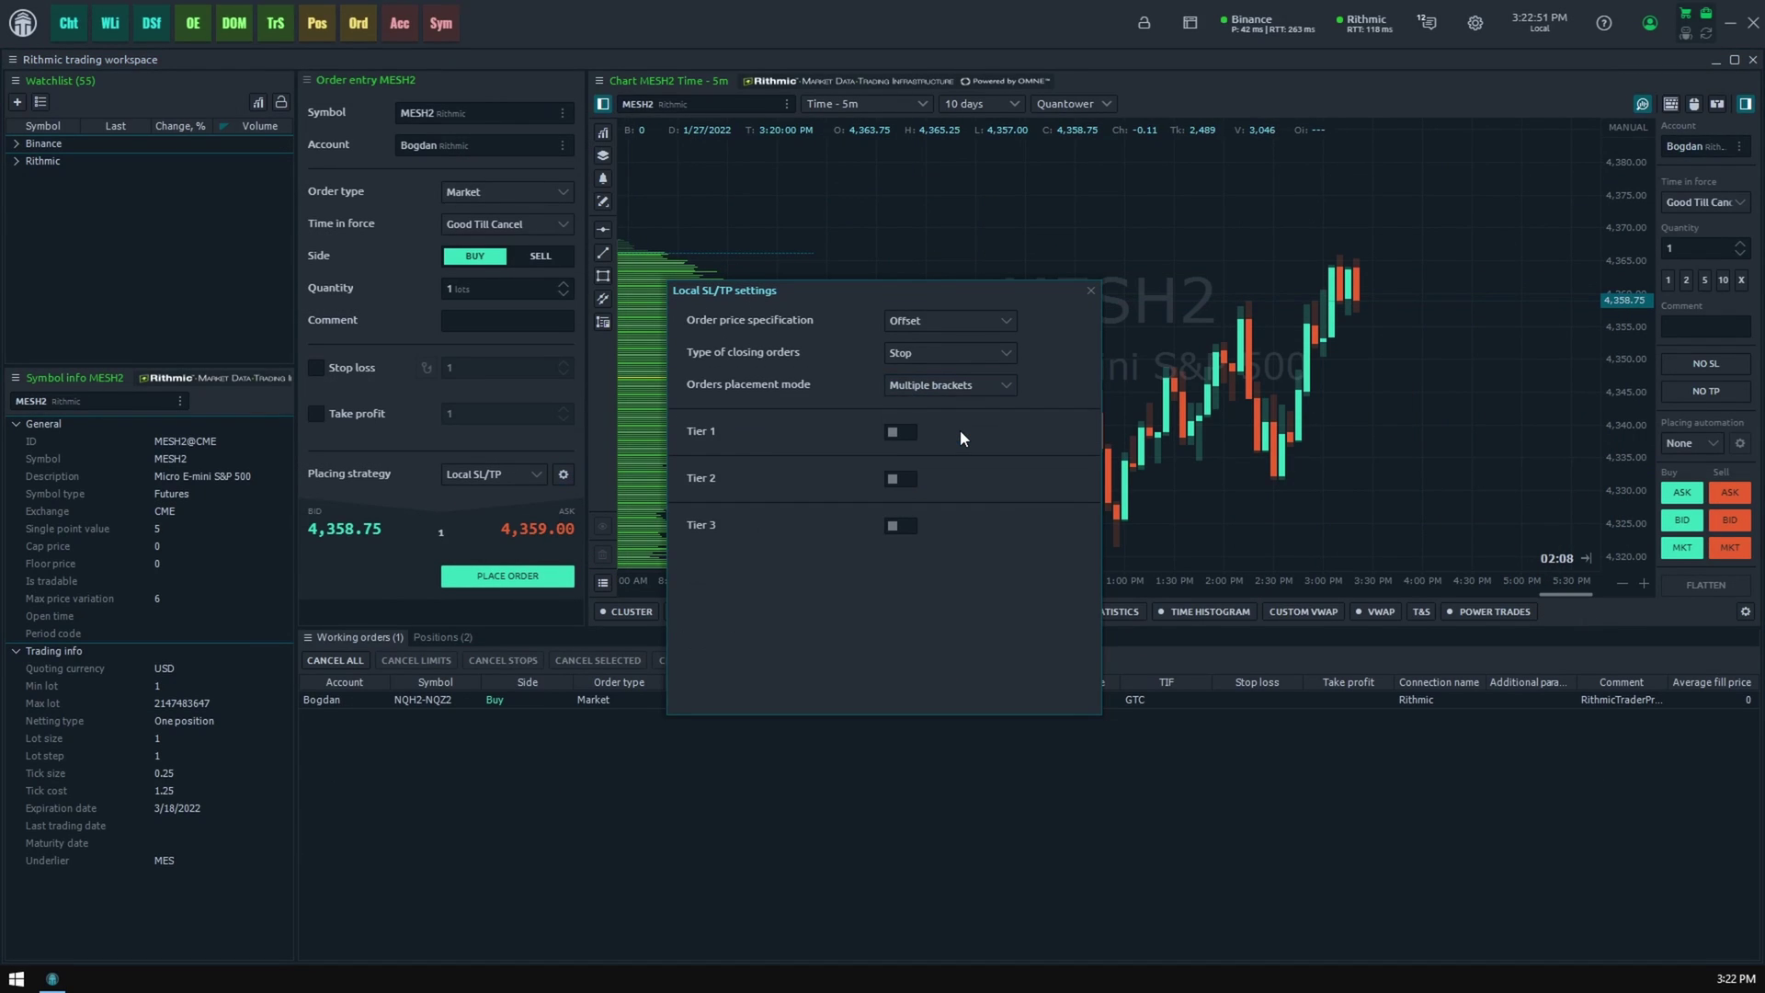
left_click(907, 432)
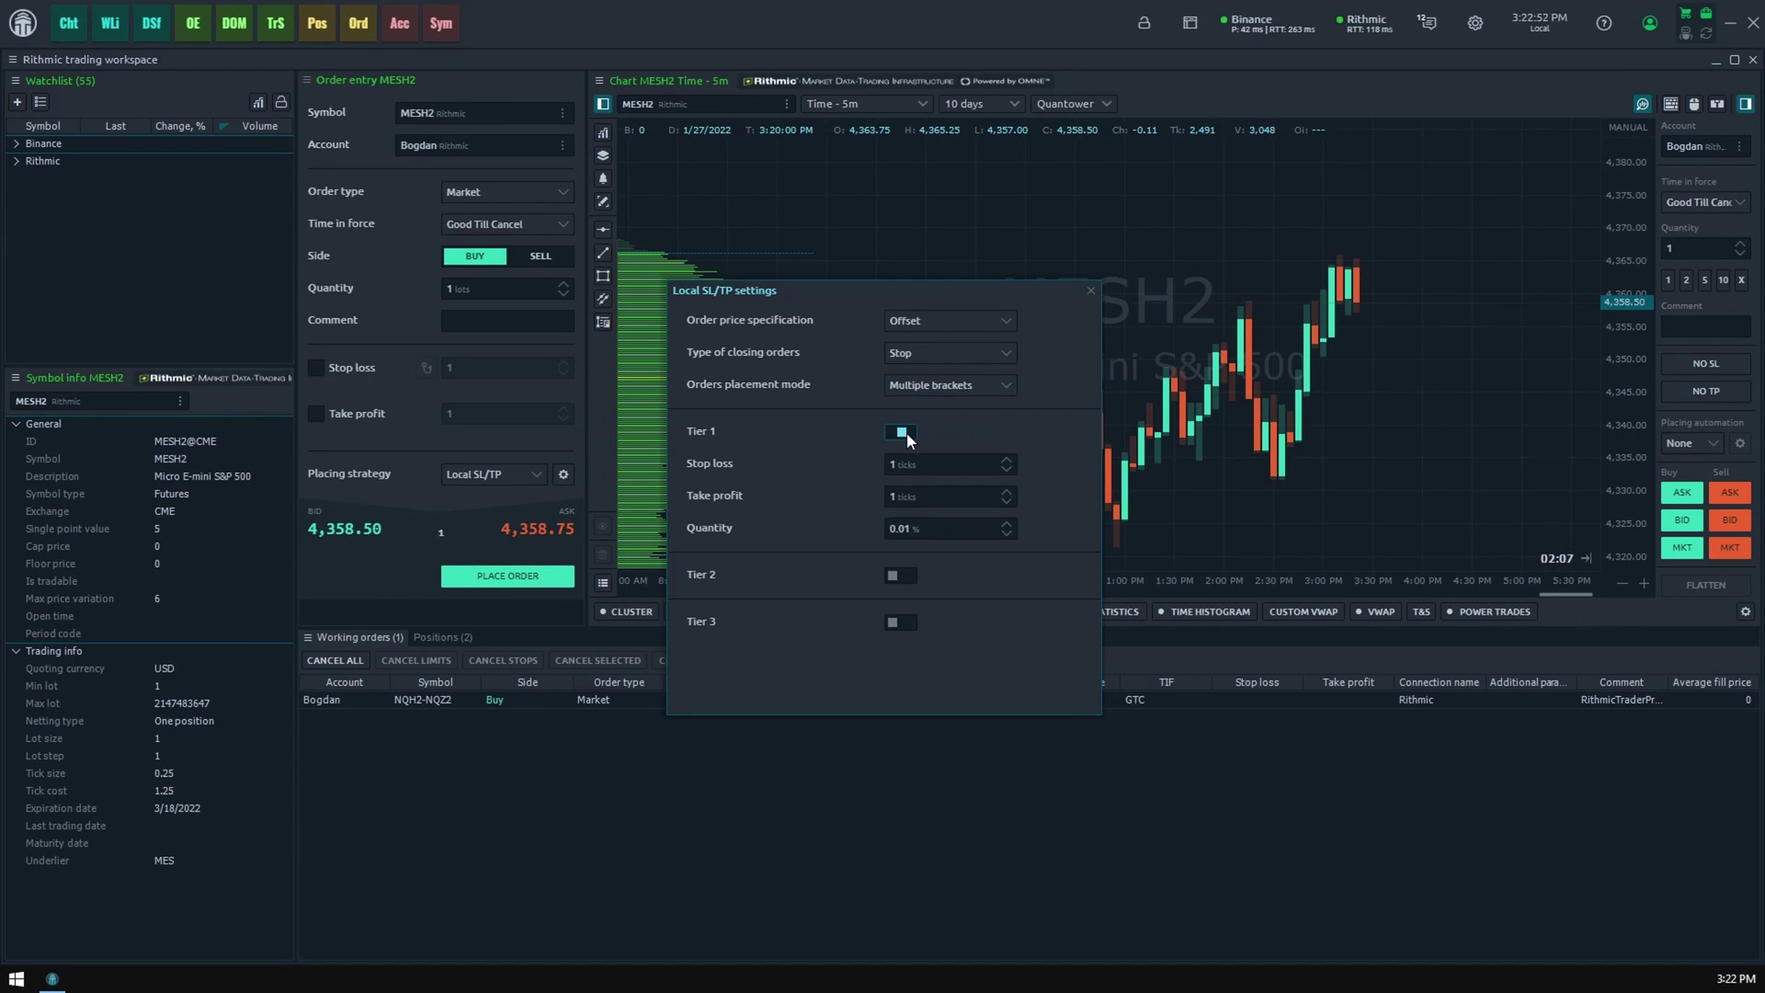
left_click(906, 573)
Give Tier 1 a 20-tick stop loss and 20-tick take profit on 50%.
left_click(945, 466)
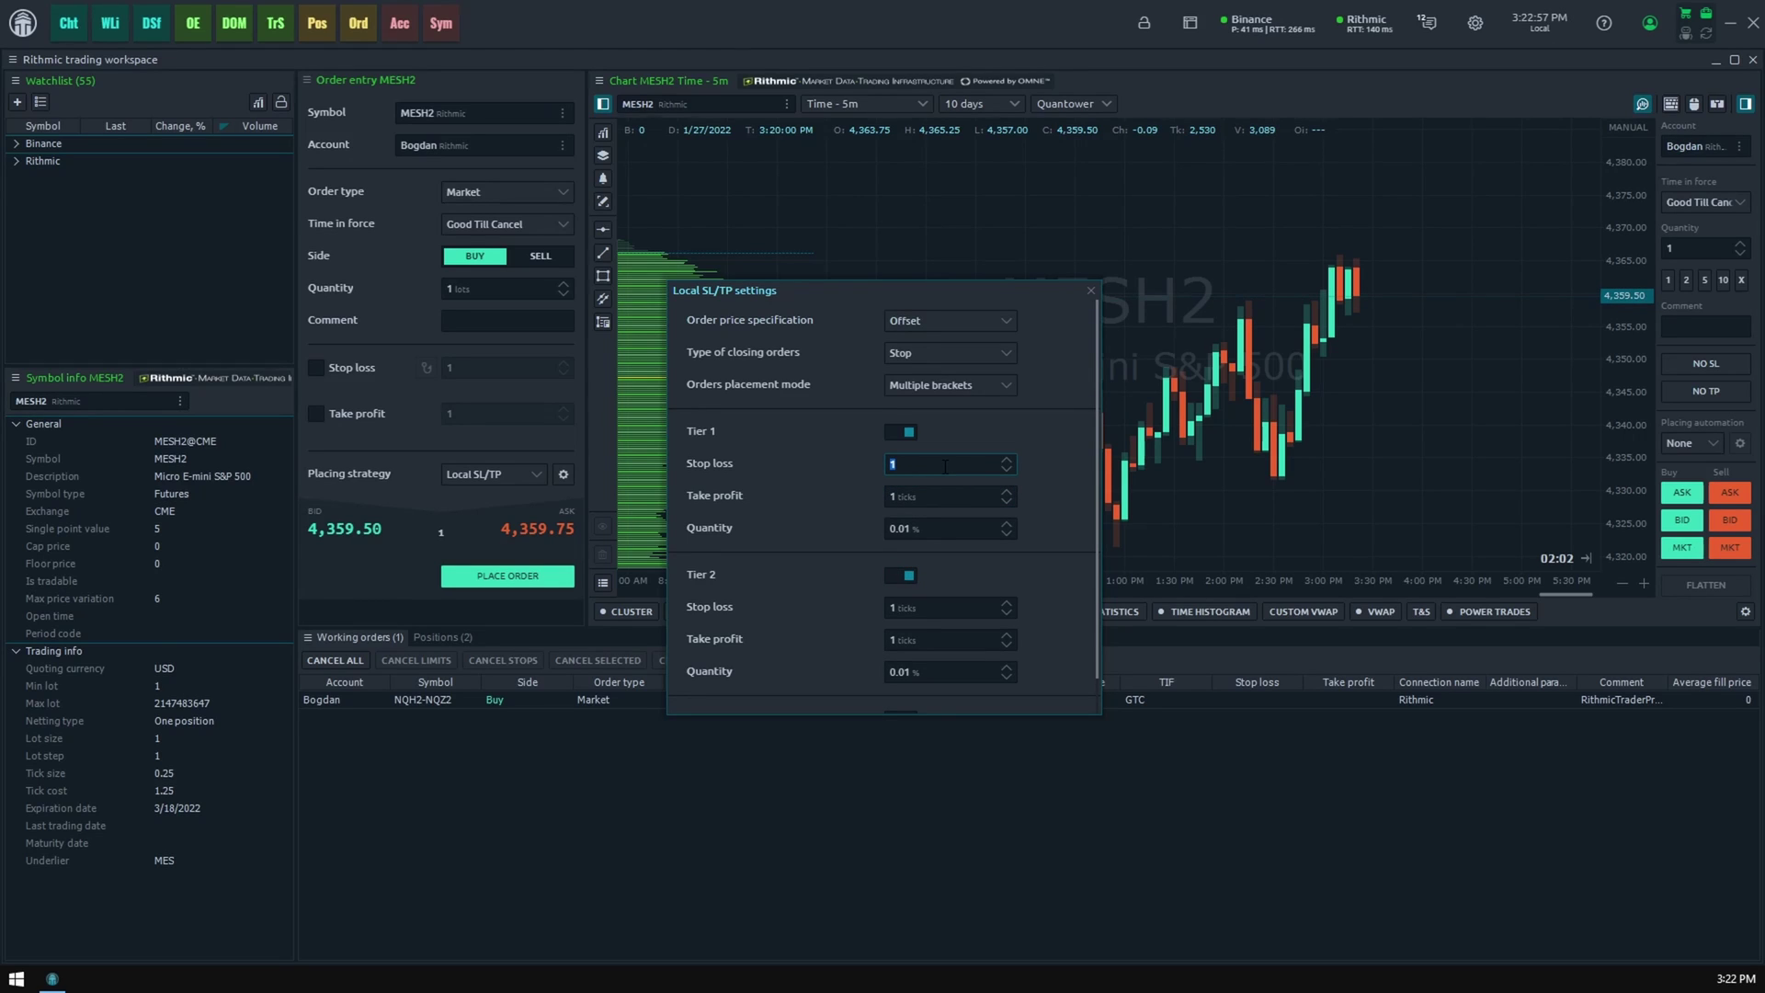
type("20")
key("Tab")
type("20")
key("Tab")
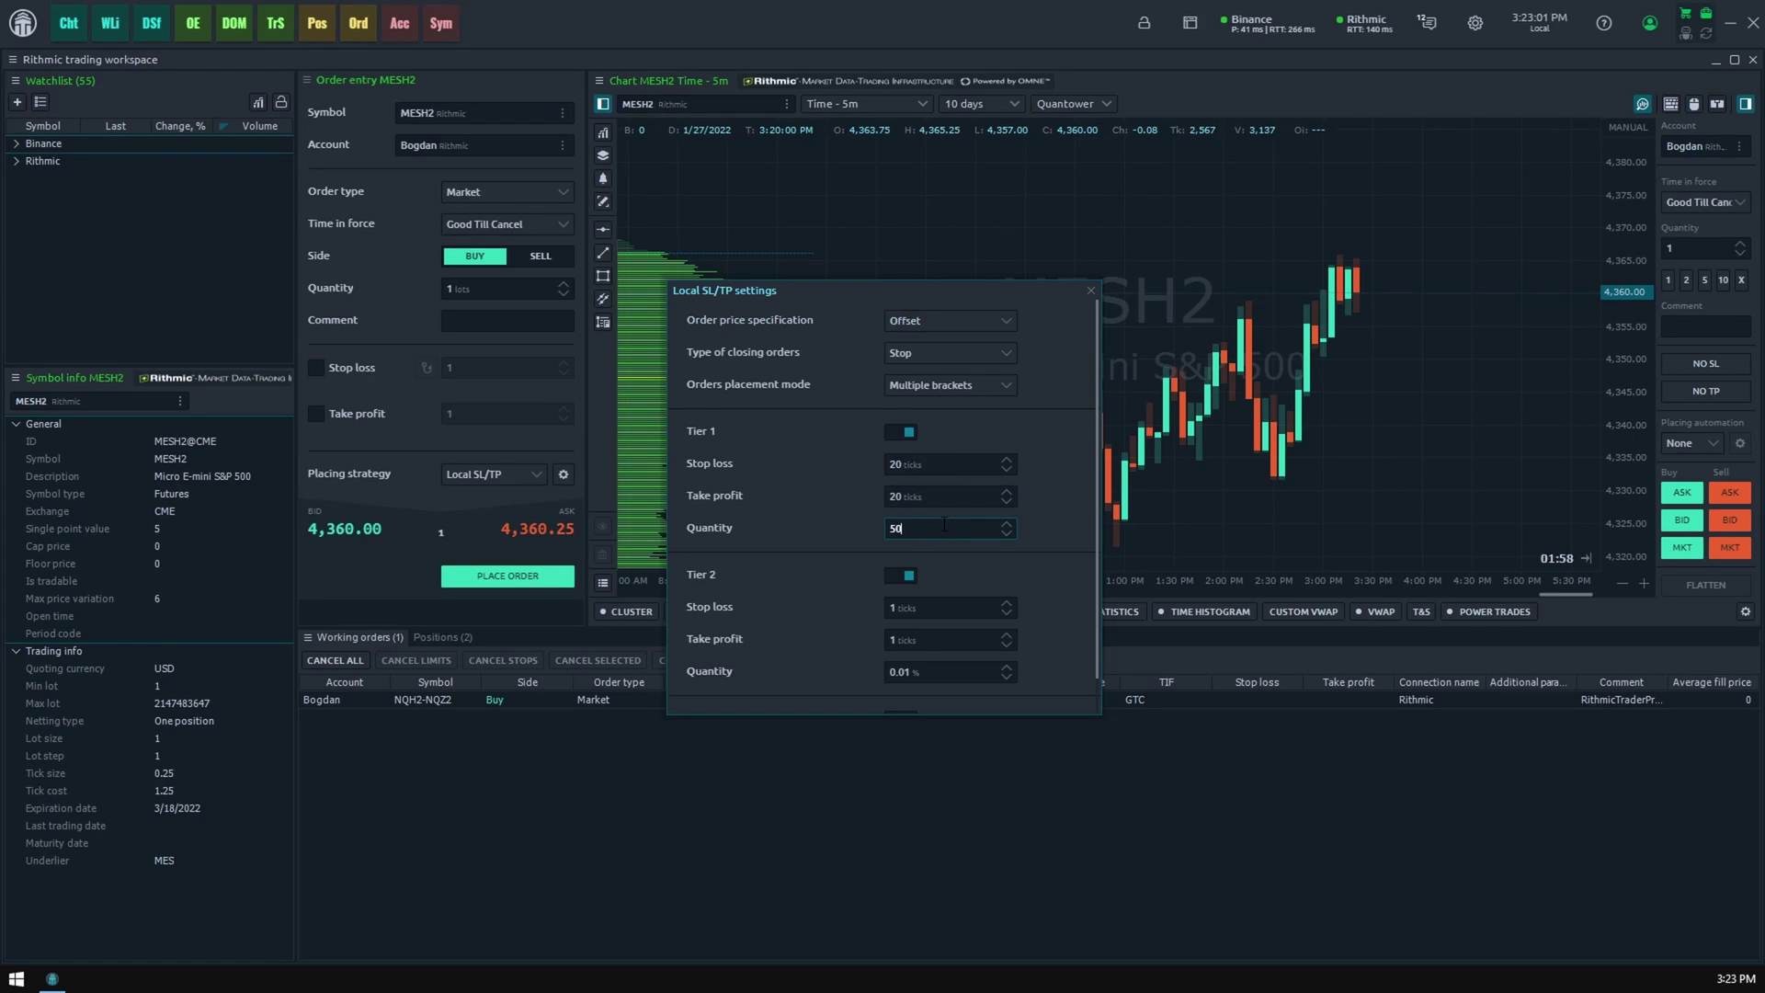
key("Tab")
type("50")
Give Tier 2 a 50-tick stop and target on the remaining 50%.
key("Tab")
type("50")
key("Tab")
type("2")
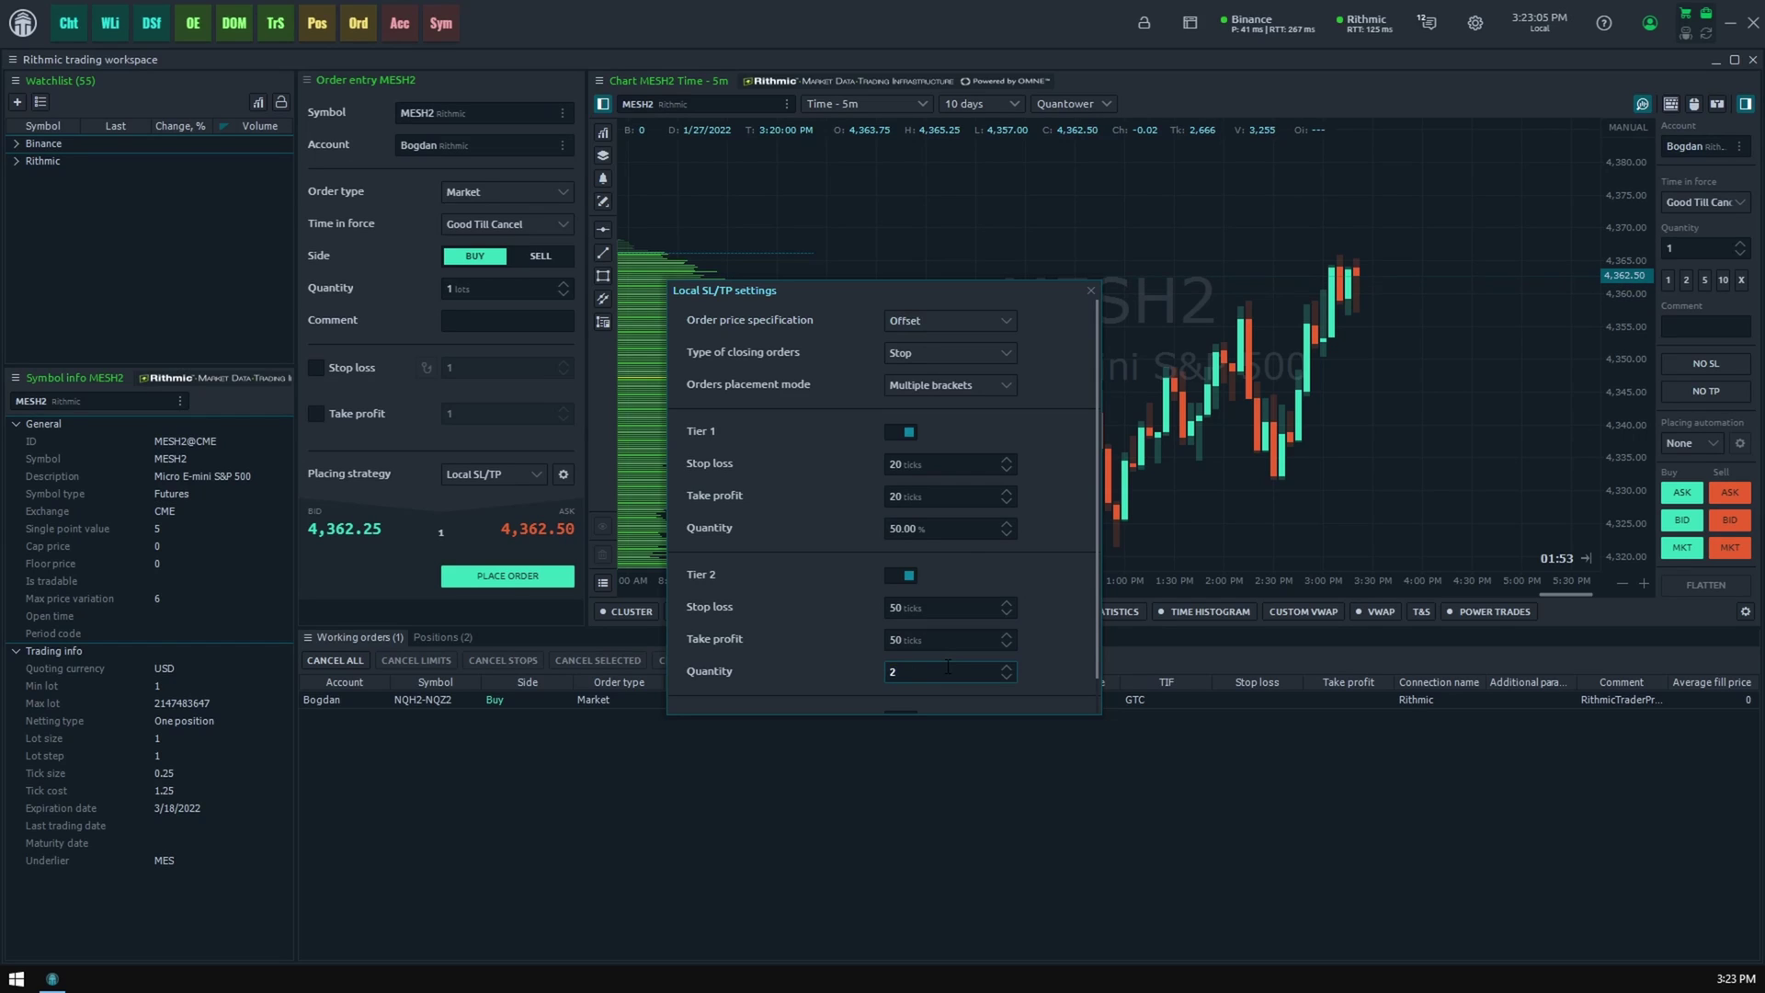
key("BackSpace")
type("50")
key("Tab")
scroll(1066, 588, "down", 1)
scroll(1066, 588, "up", 1)
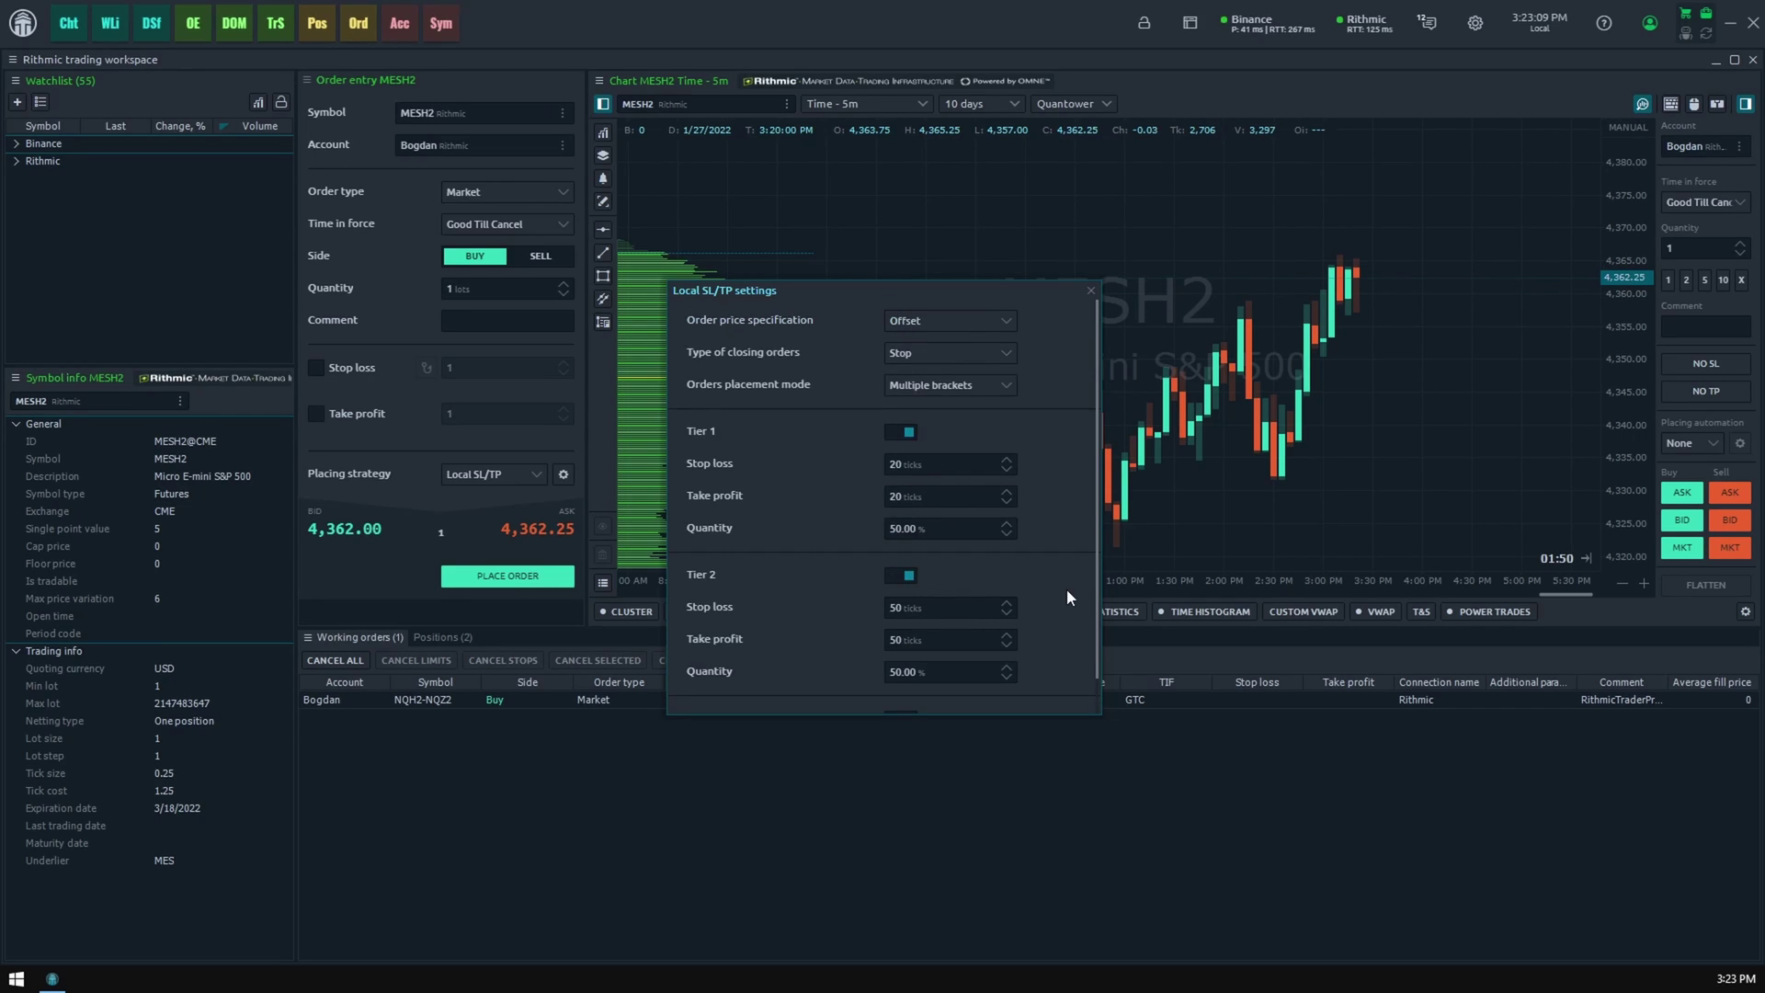
Buy 2 MESH2 lots with the two-tier bracket and pan the chart to show all four stops.
left_click(1090, 291)
left_click(563, 286)
left_click(513, 581)
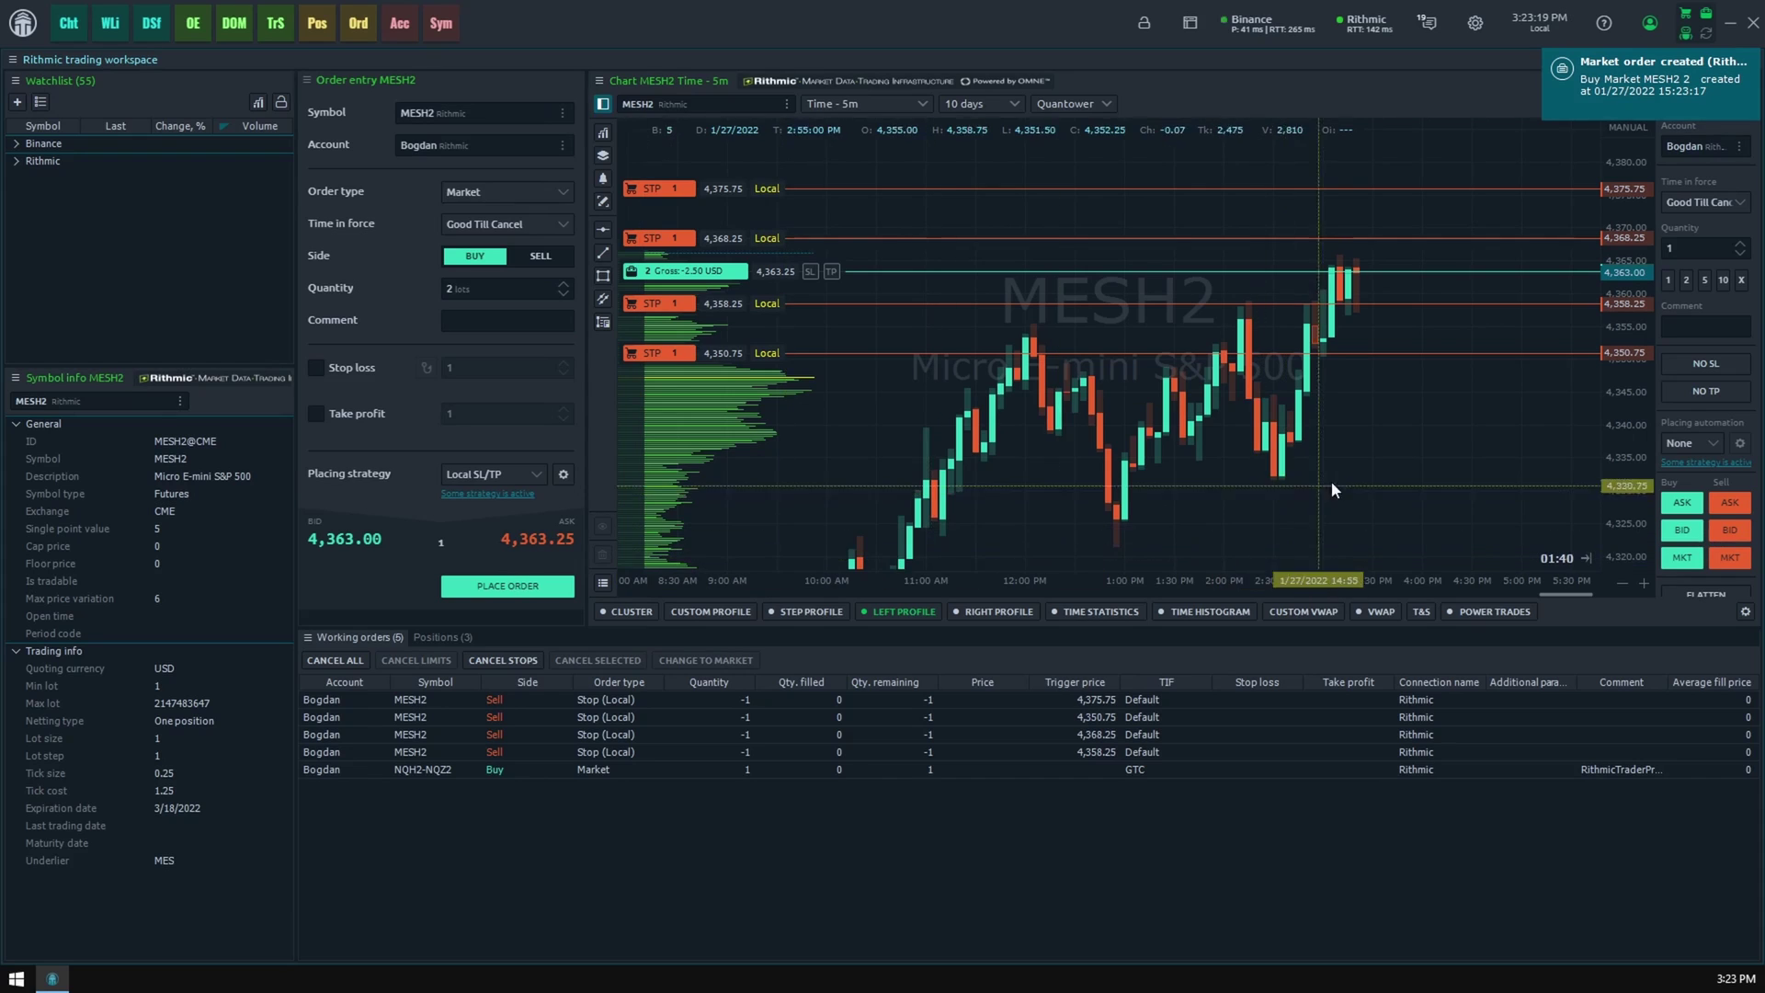
left_click_drag(1399, 422, 1388, 444)
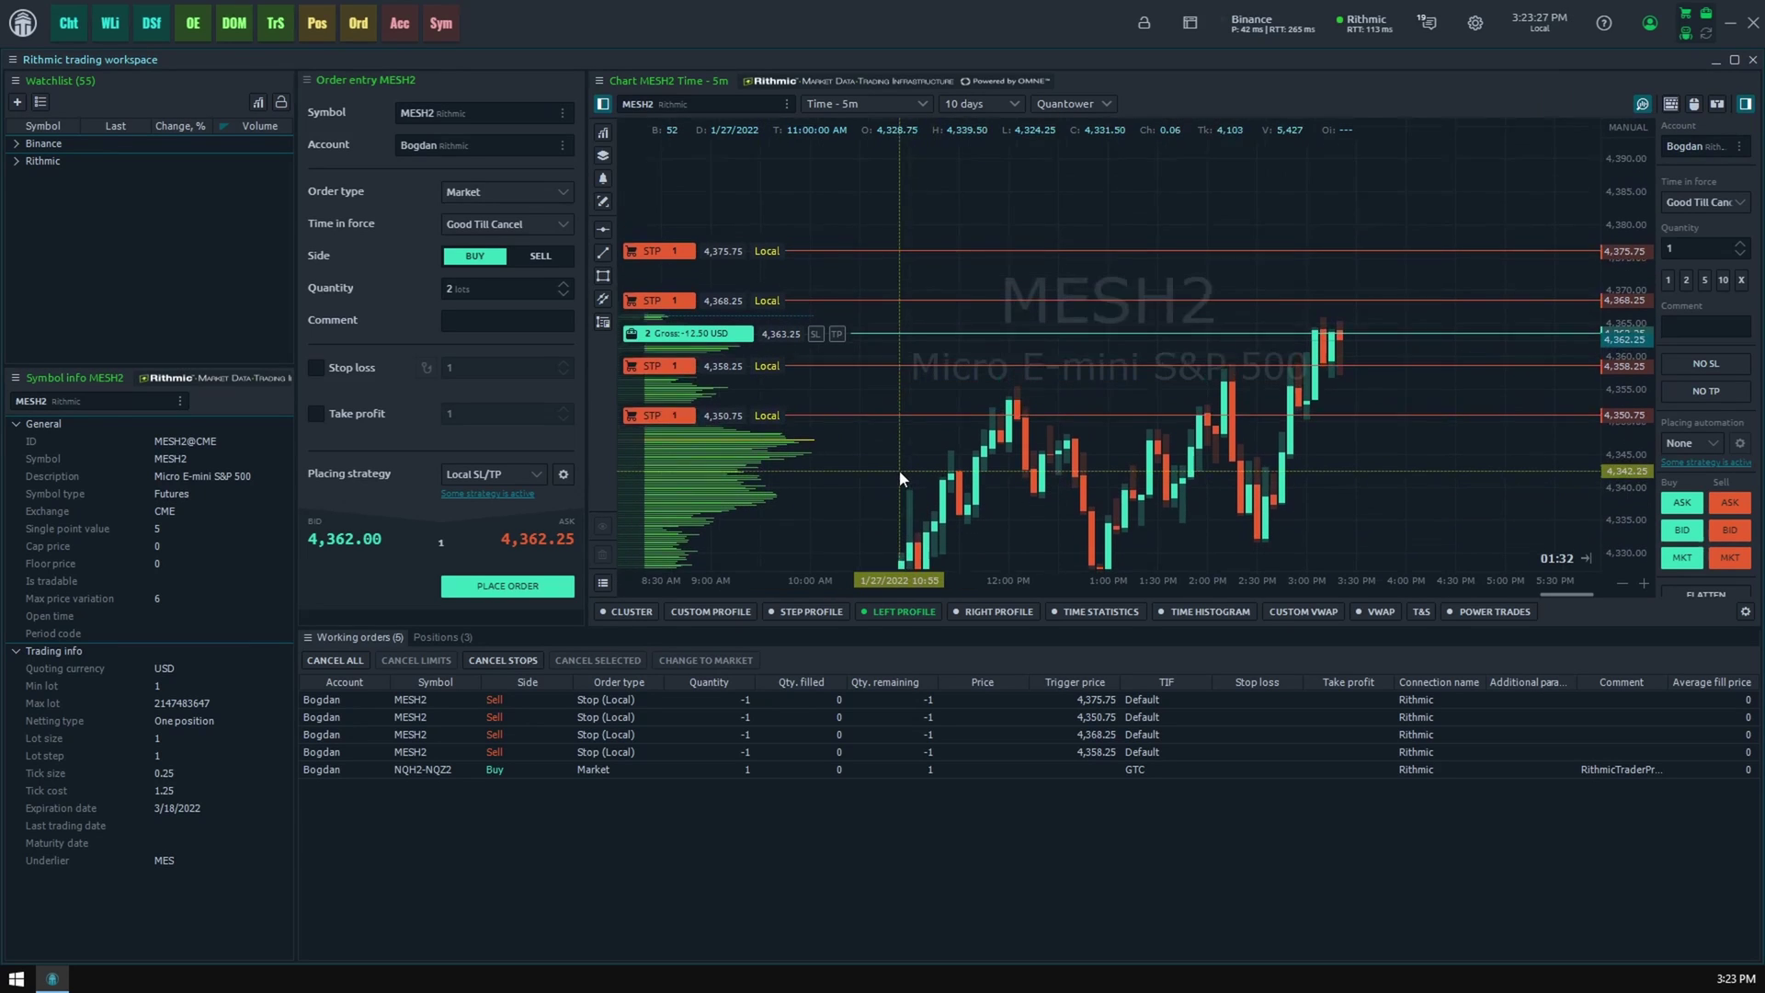
Open the order placing strategies list and read the processing and failed strategy logs.
left_click(23, 23)
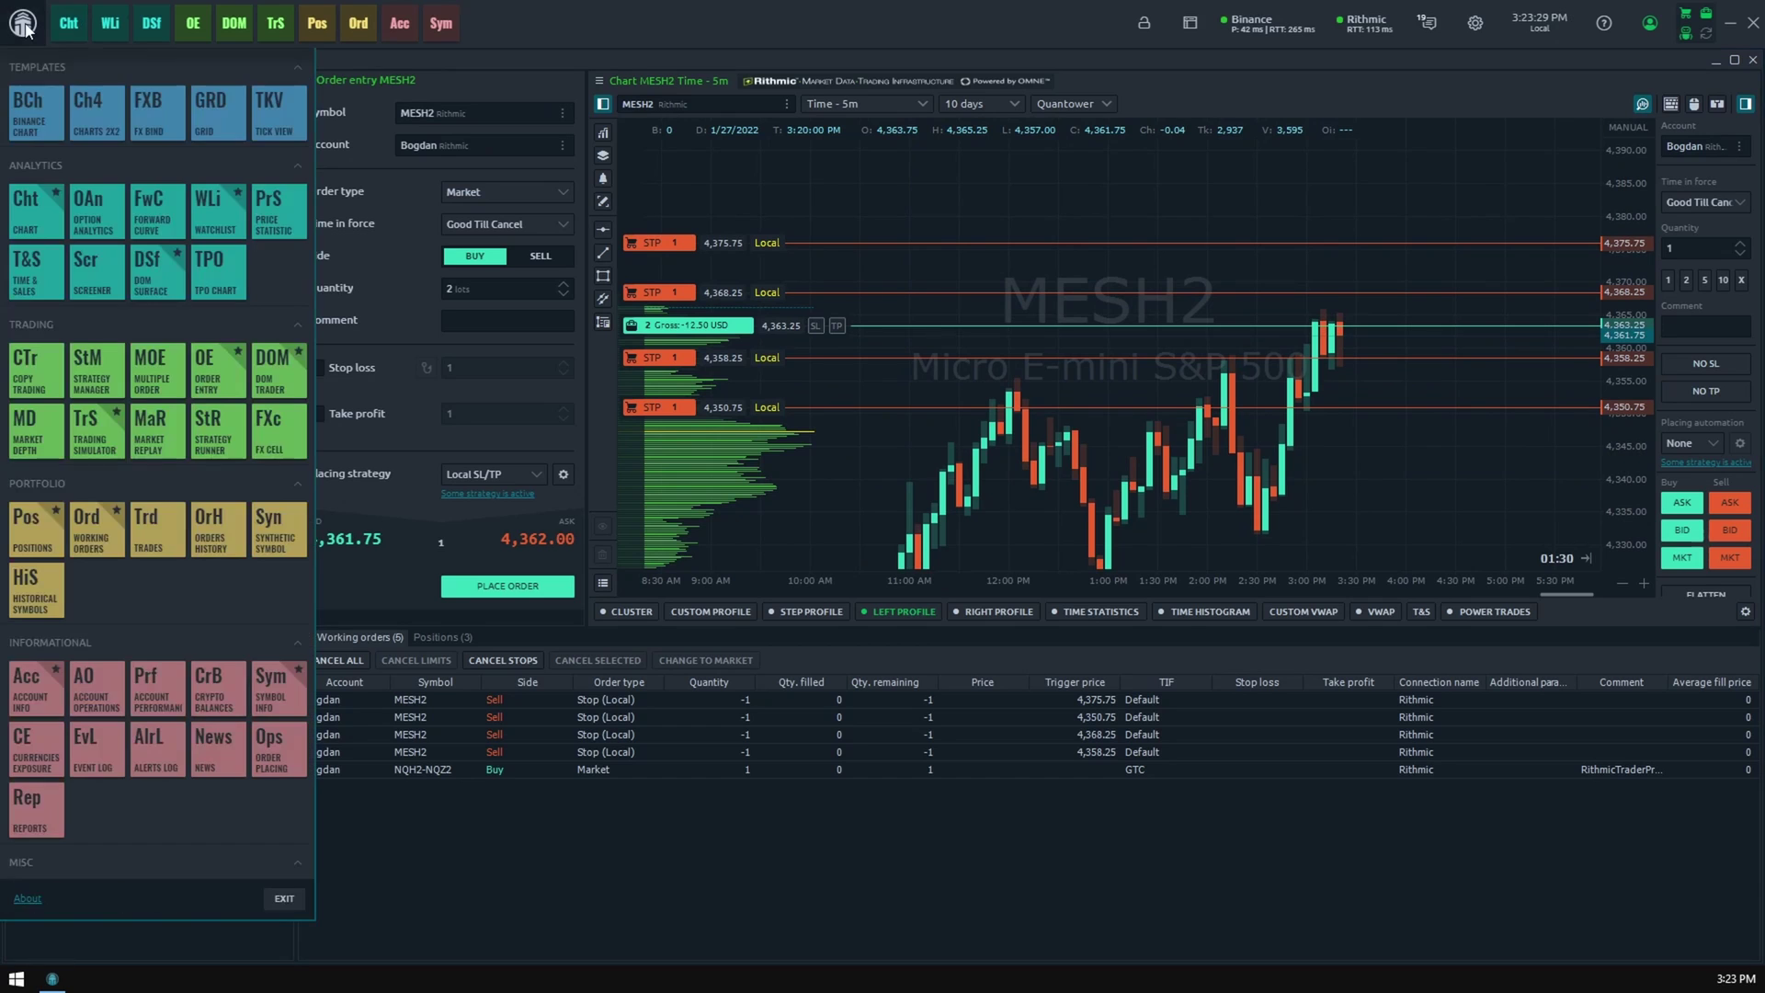
left_click(263, 752)
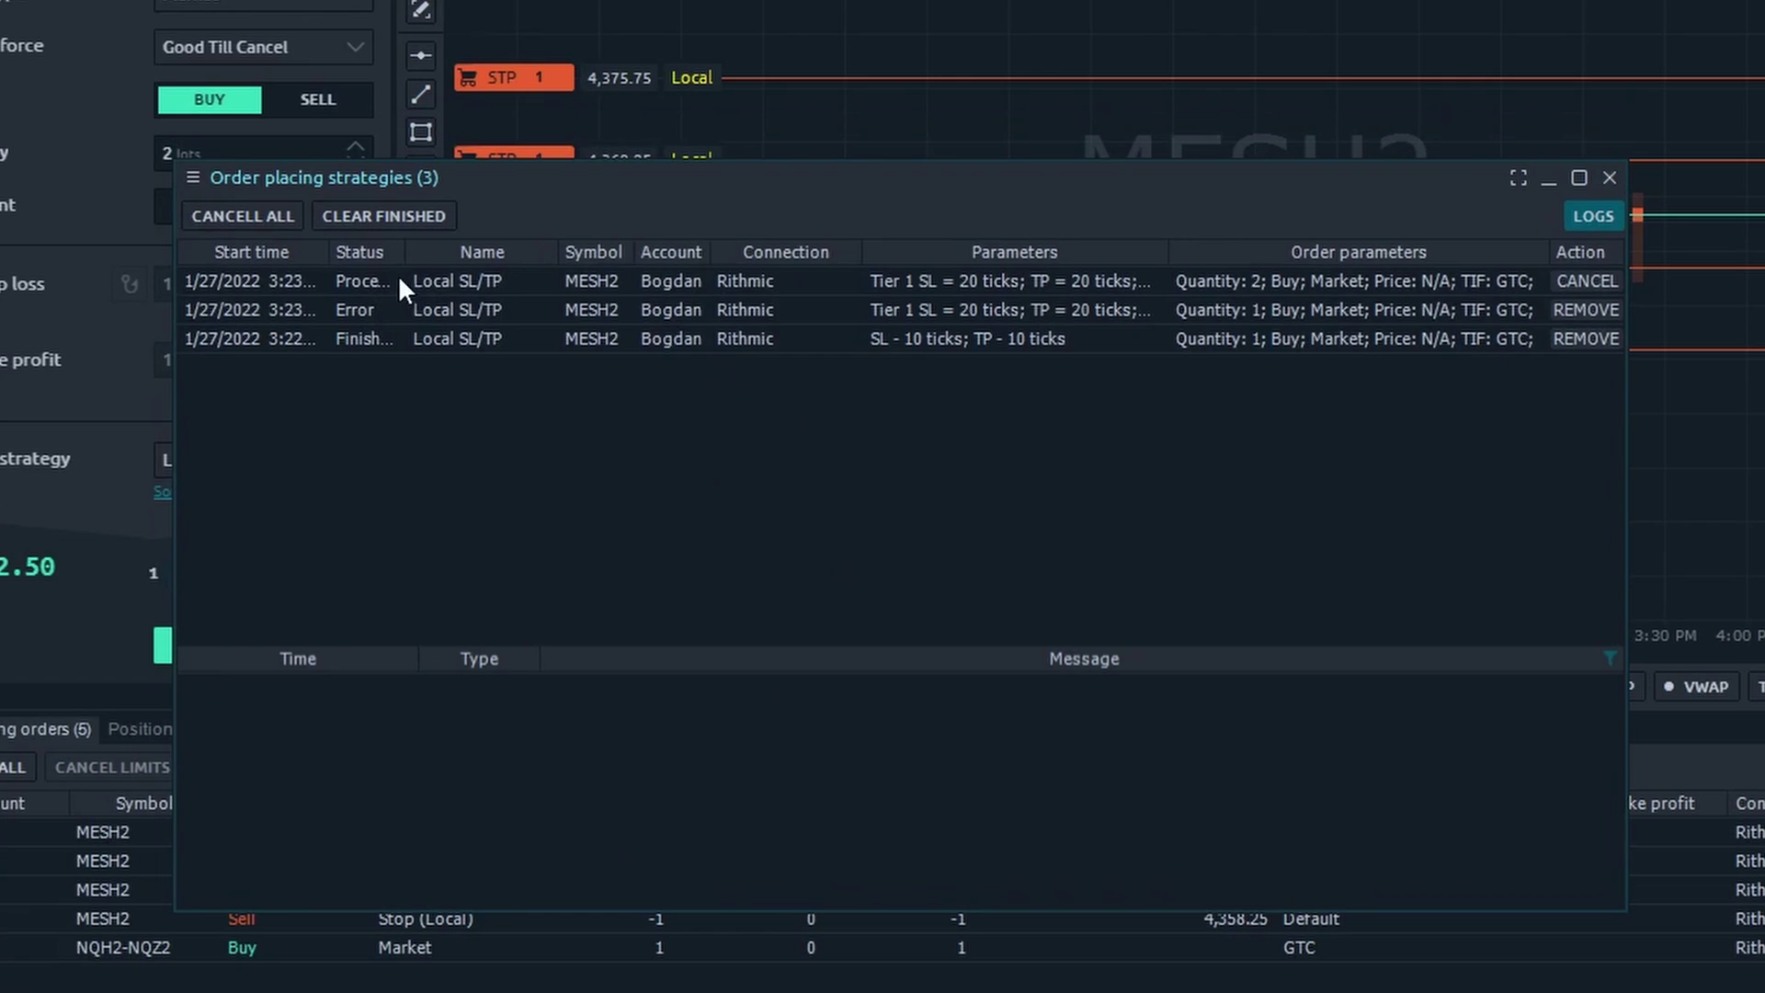
left_click_drag(405, 252, 464, 252)
left_click(402, 280)
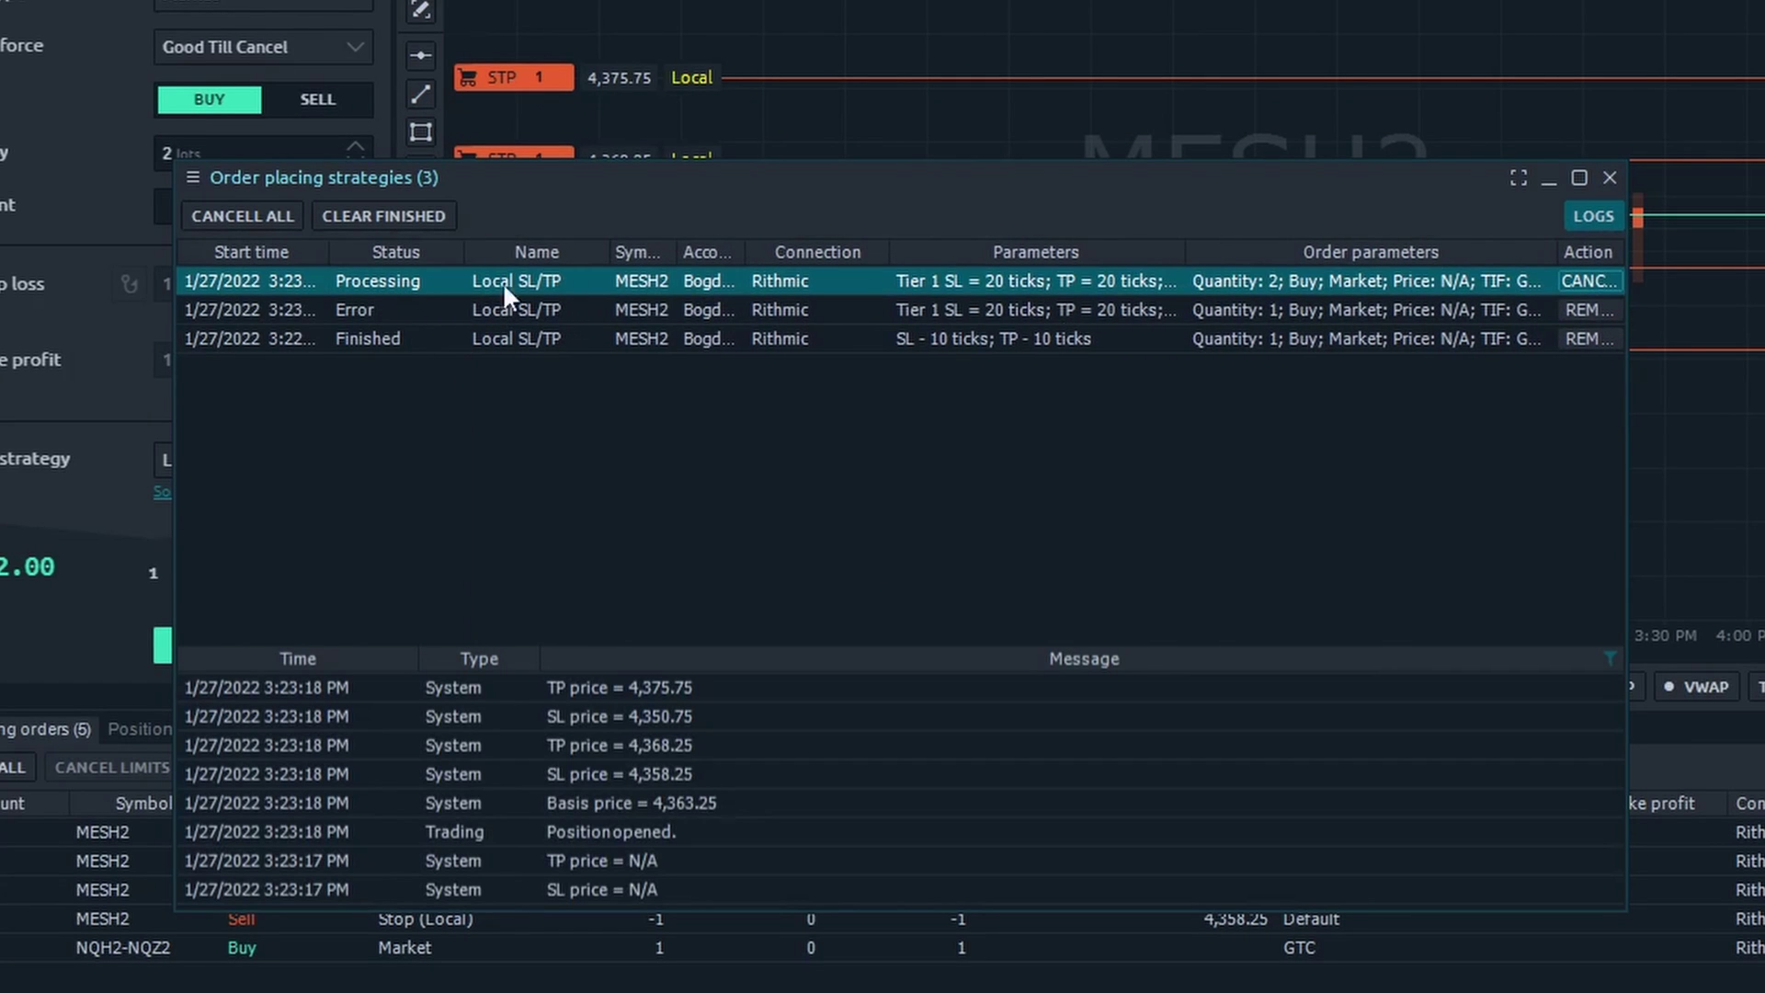
left_click_drag(1555, 252, 1481, 256)
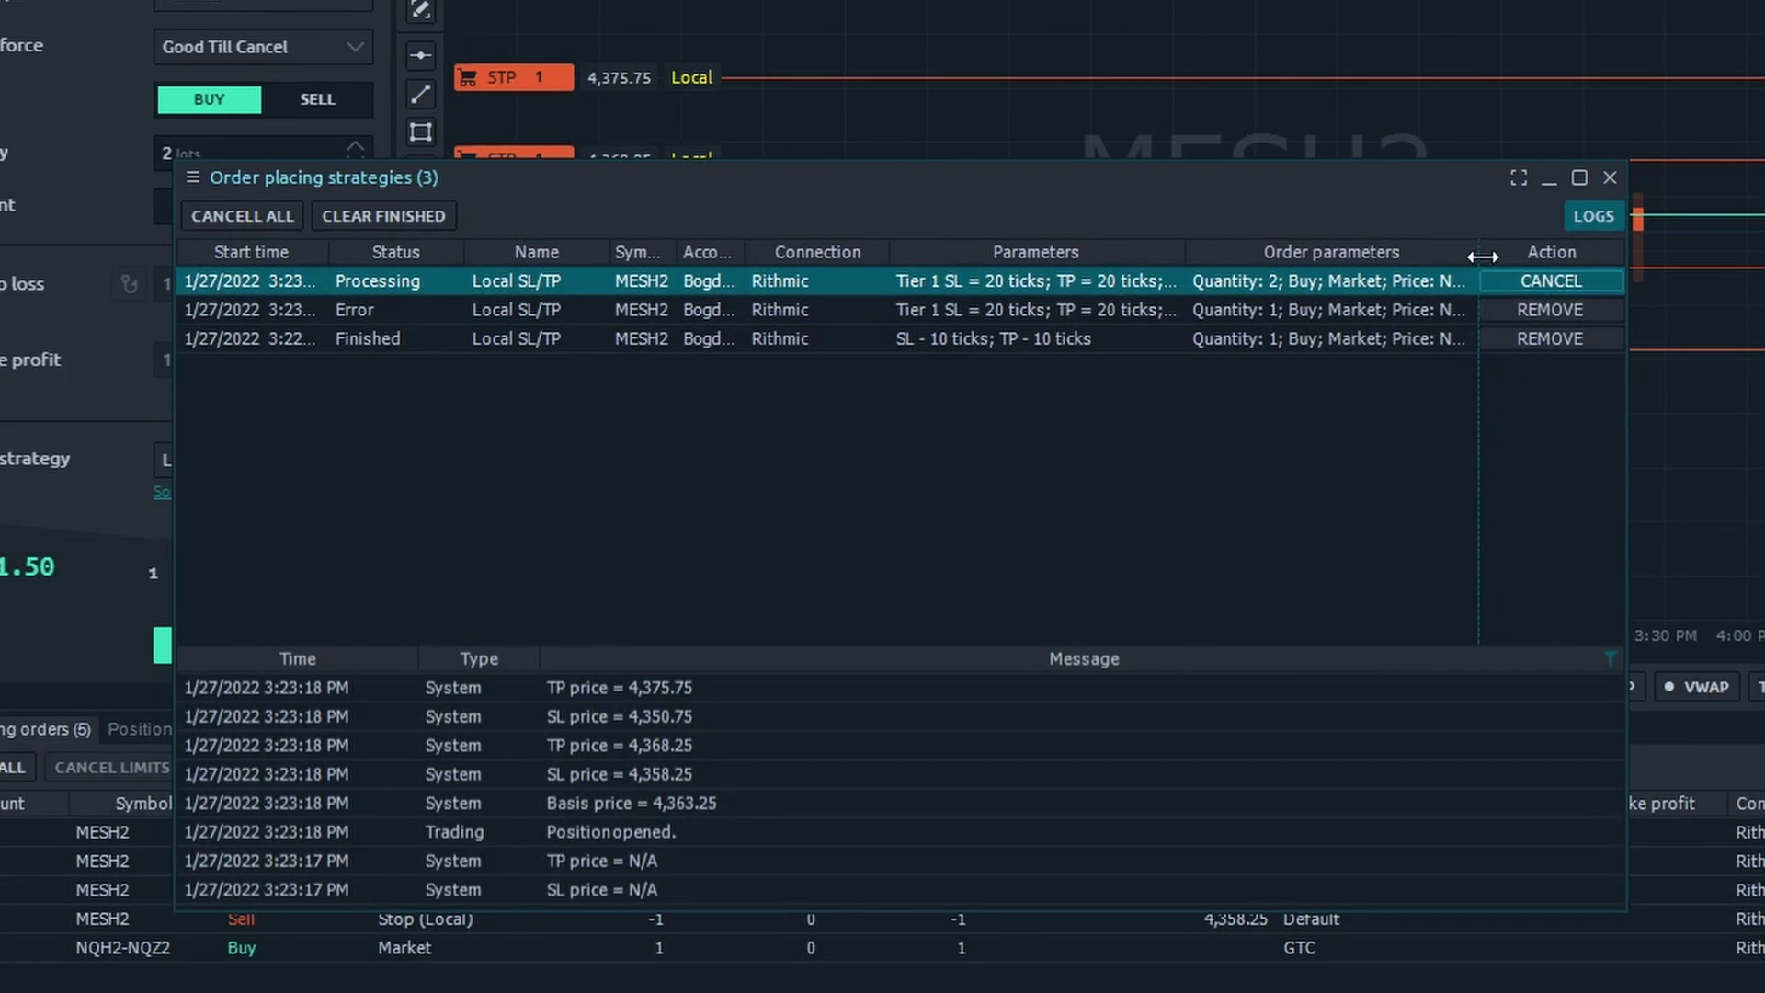
left_click(392, 312)
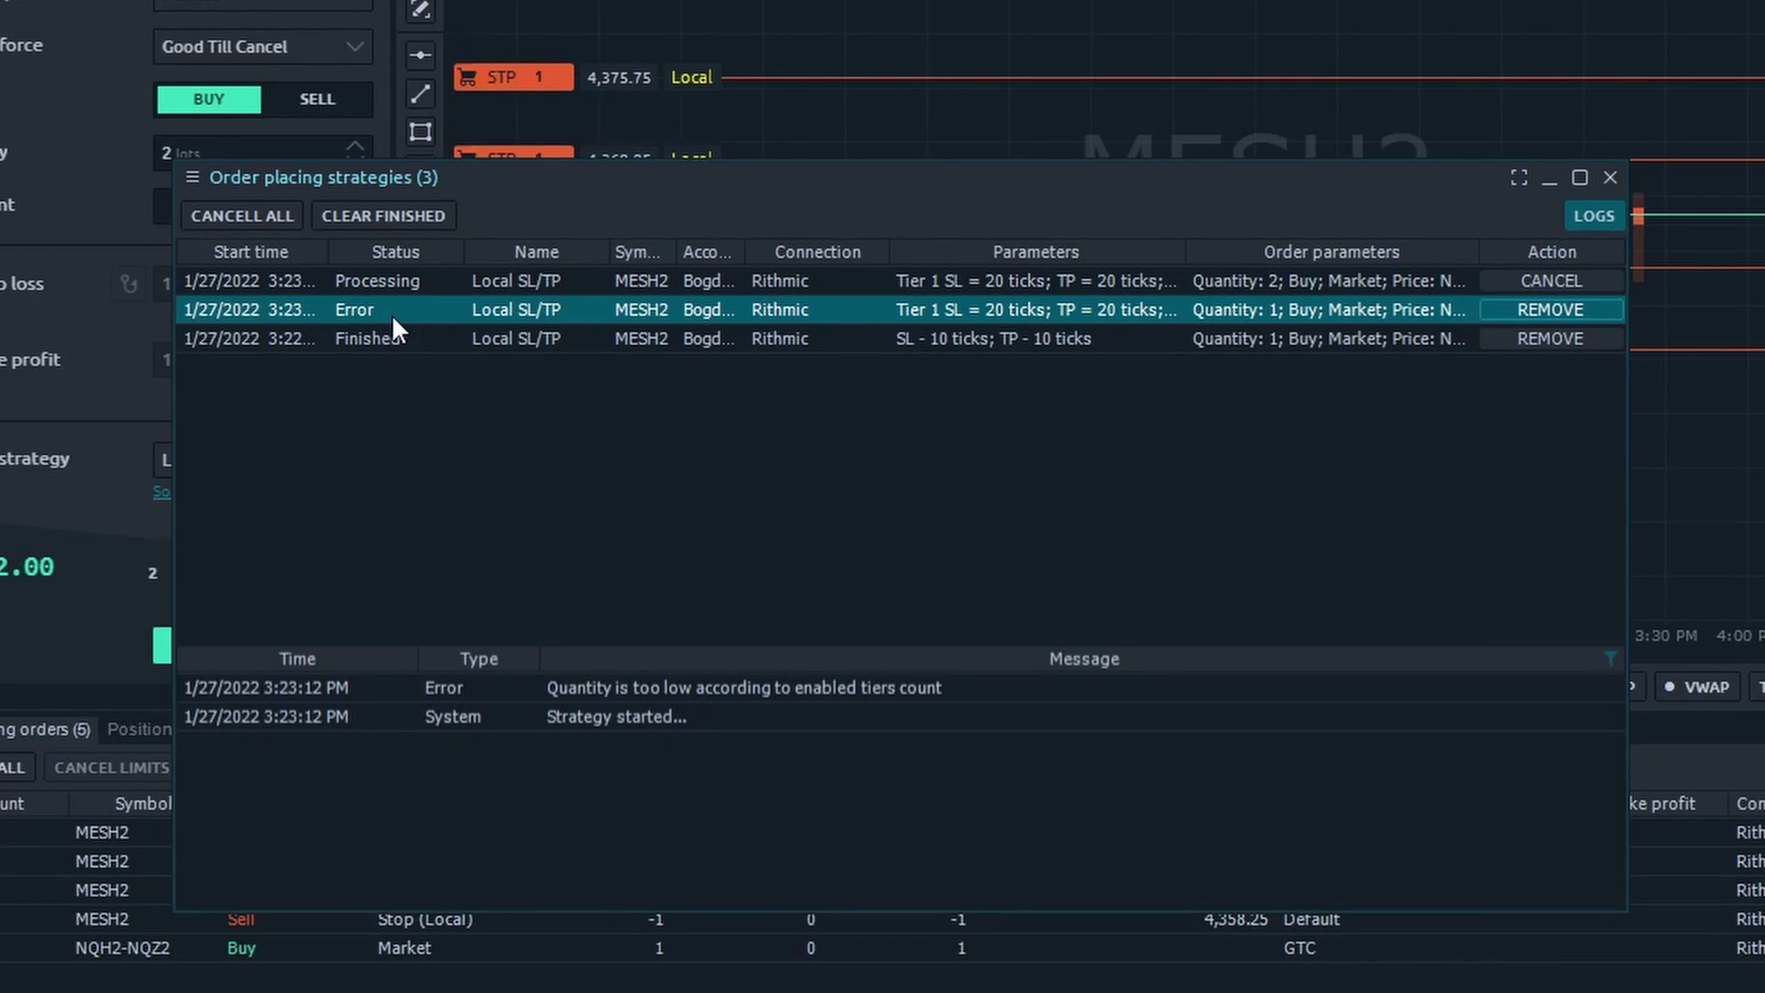
Read the finished strategy's log, then decline launching a second MESH2 bracket strategy.
left_click(378, 346)
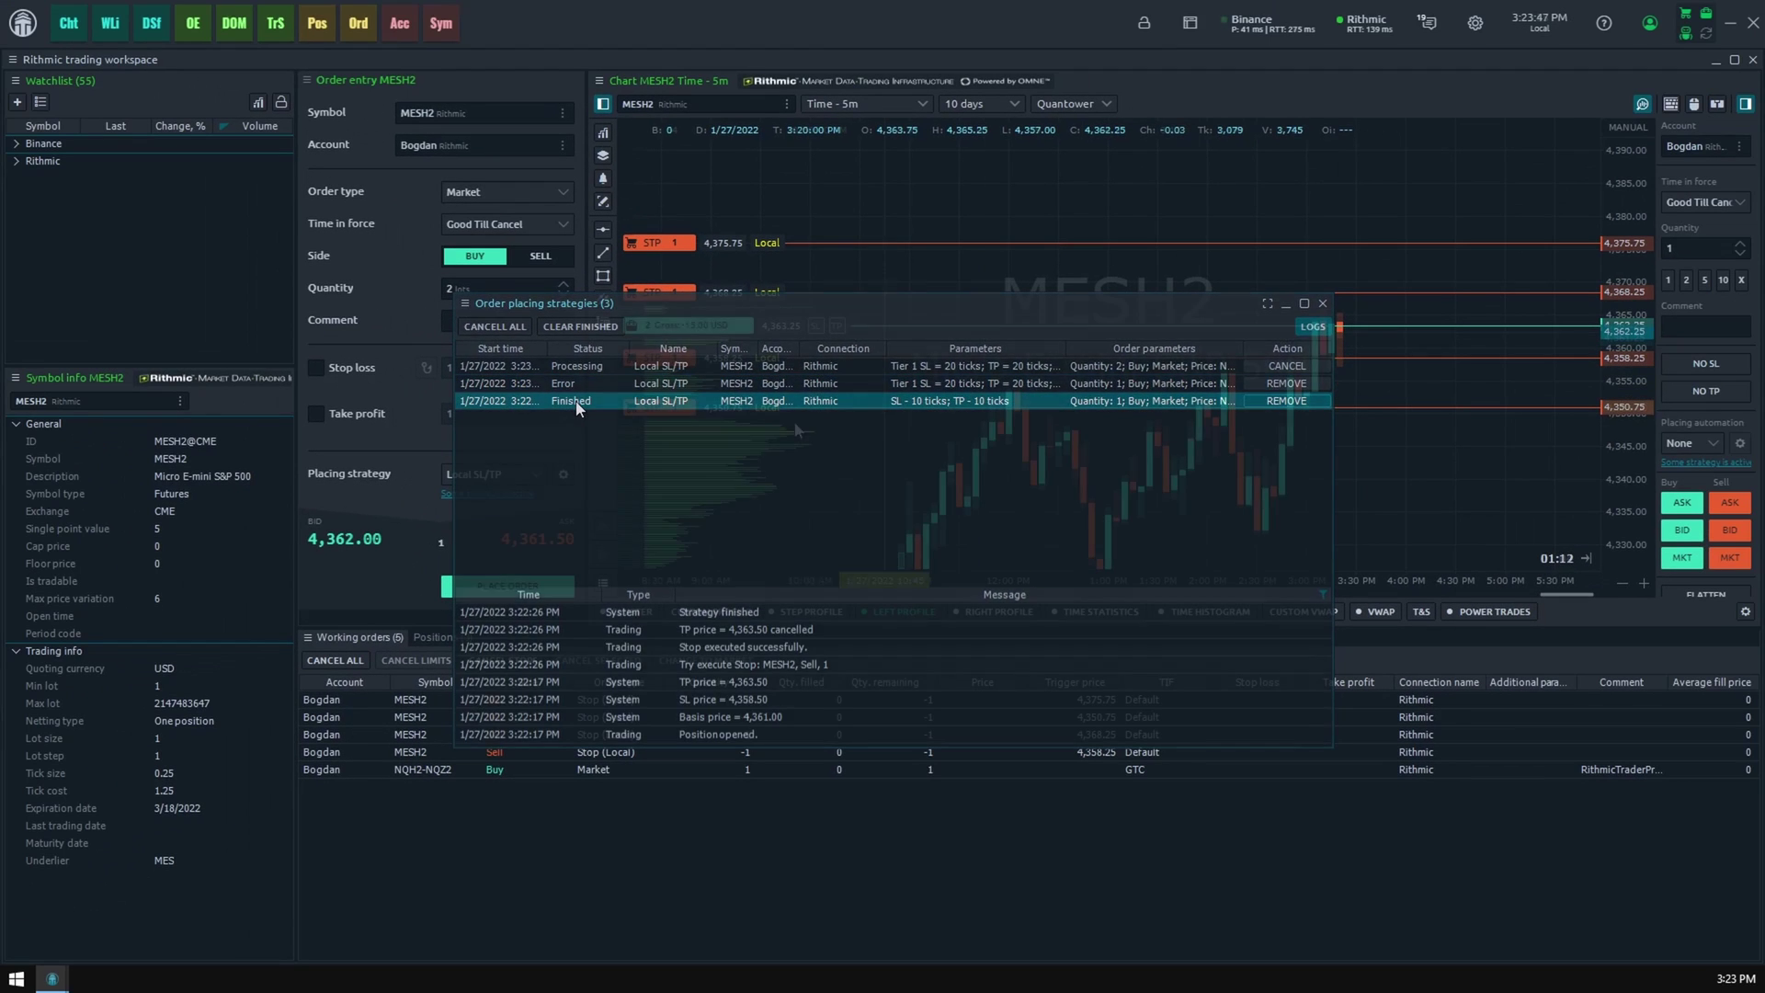
left_click(526, 587)
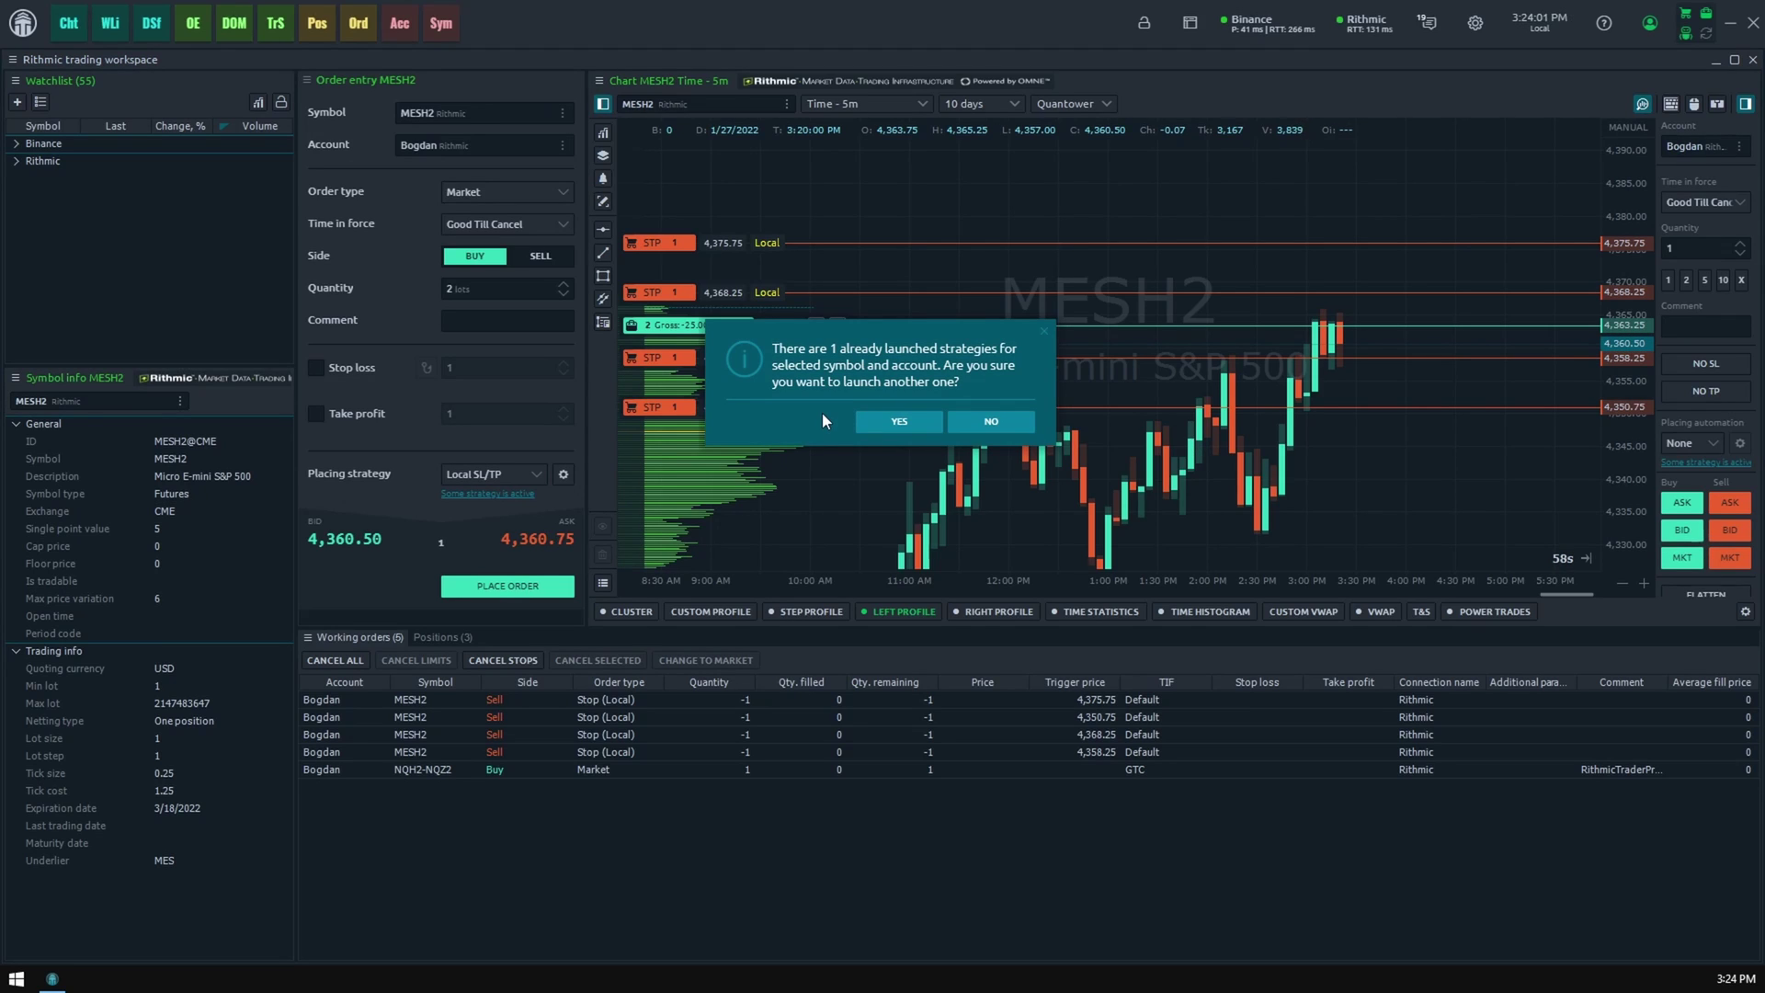
left_click(973, 417)
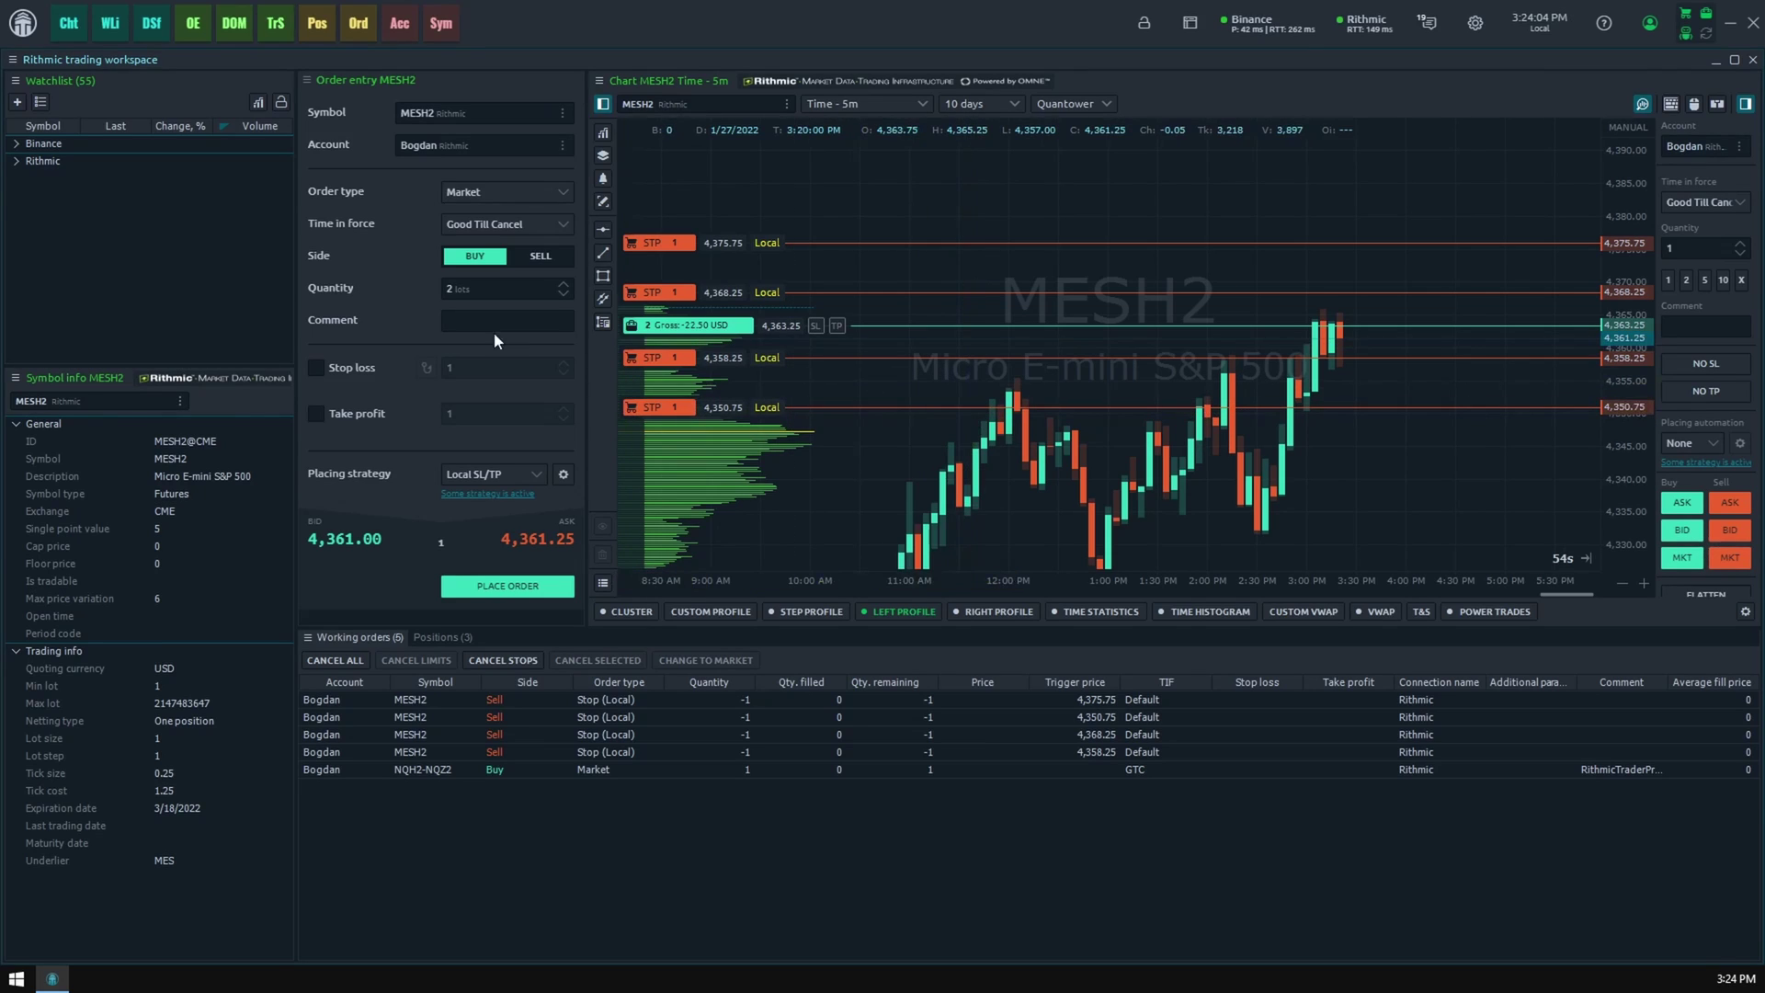
Turn on the order-entry stop loss and again decline launching another strategy.
left_click(317, 368)
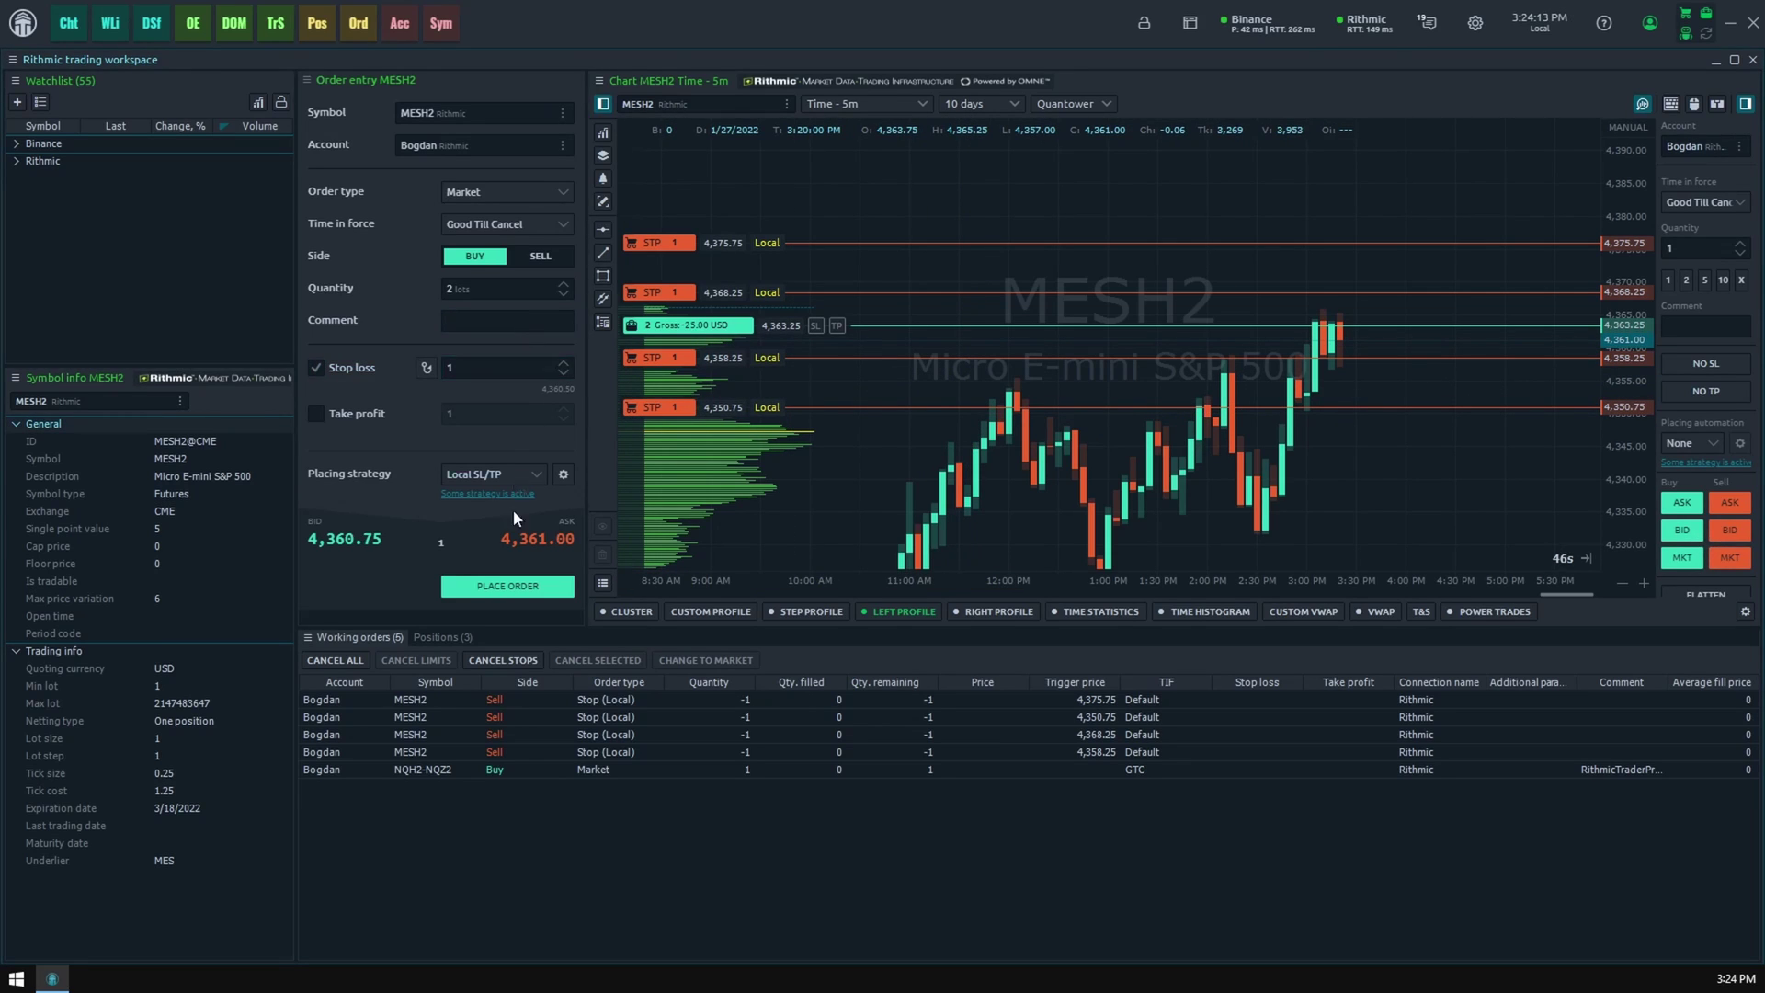
left_click(516, 591)
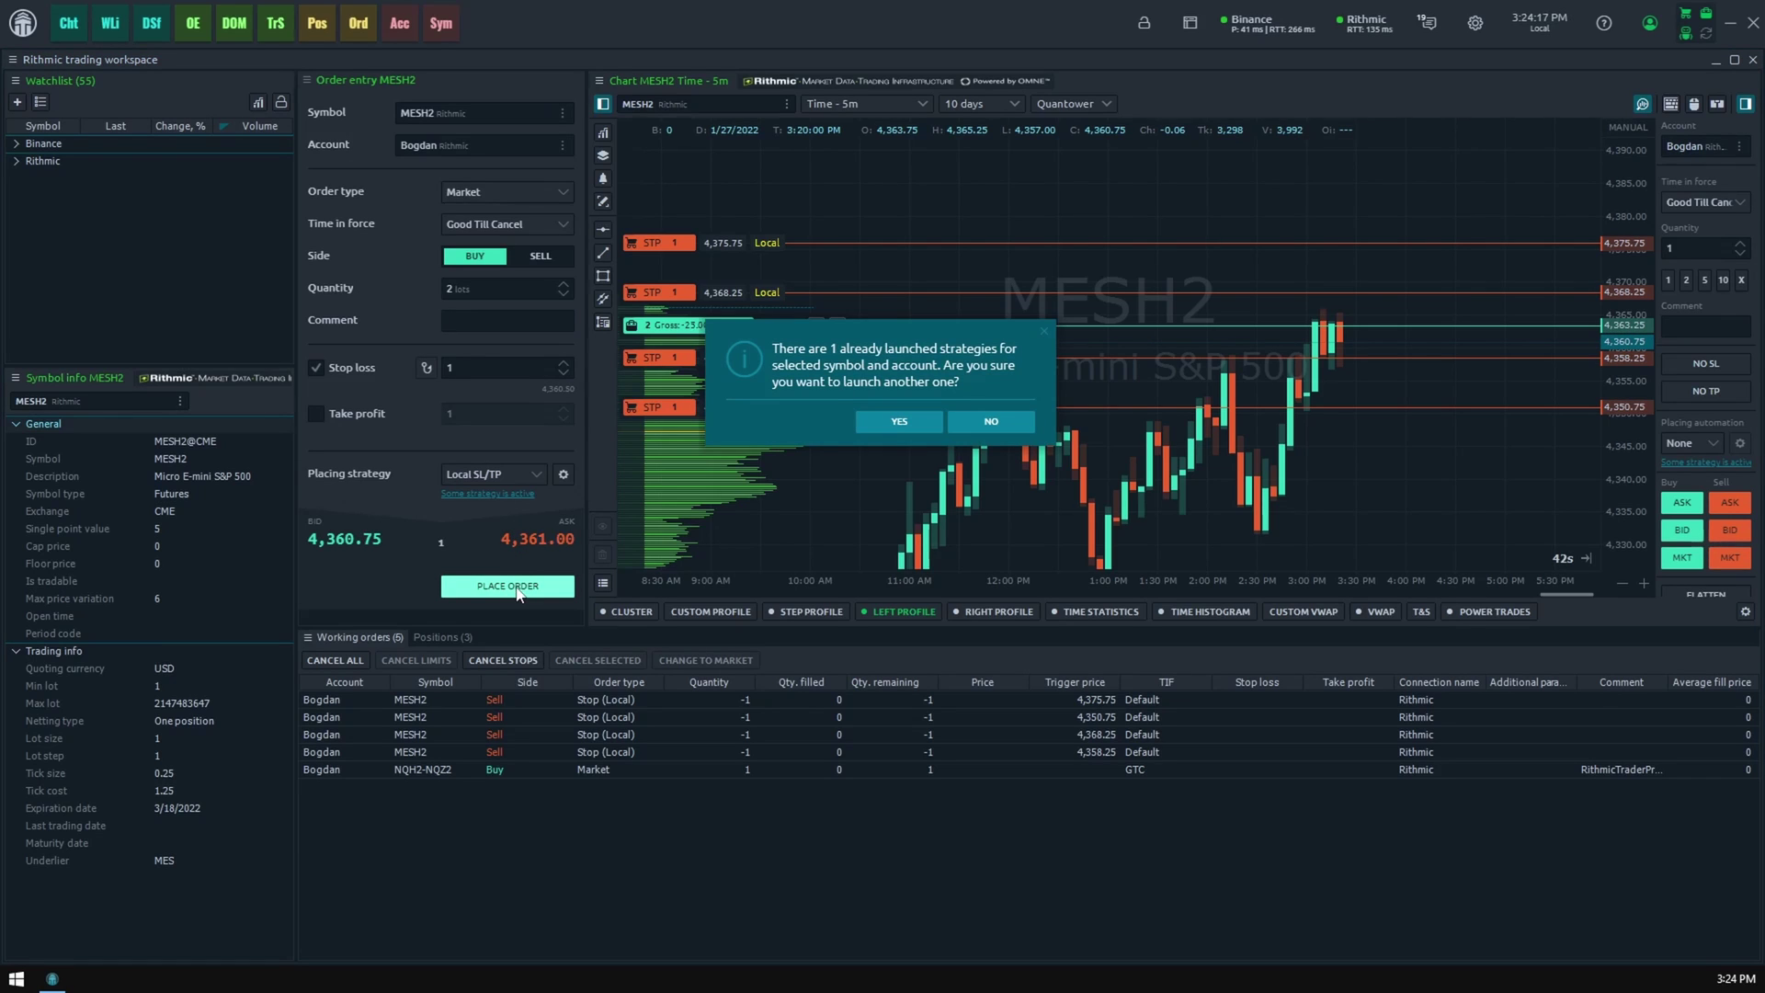
left_click(967, 423)
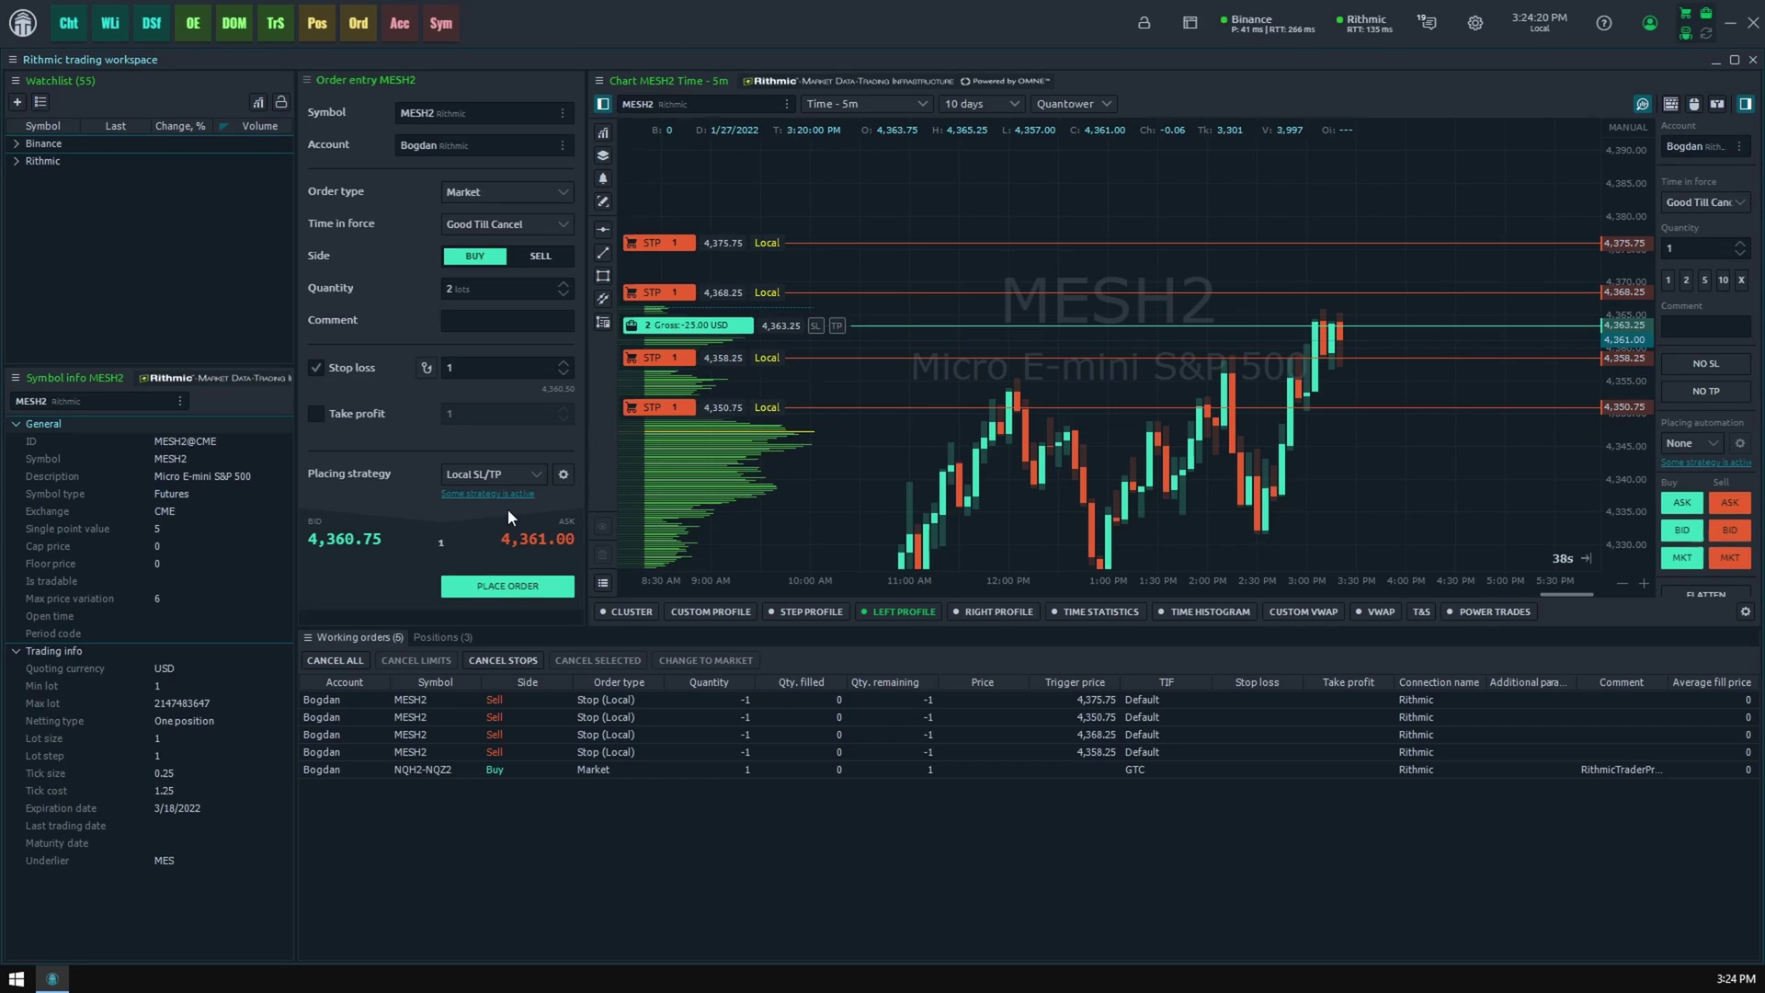
Close the whole 2-lot MESH2 long from its chart label, cancelling the four local stops.
mouse_move(746, 336)
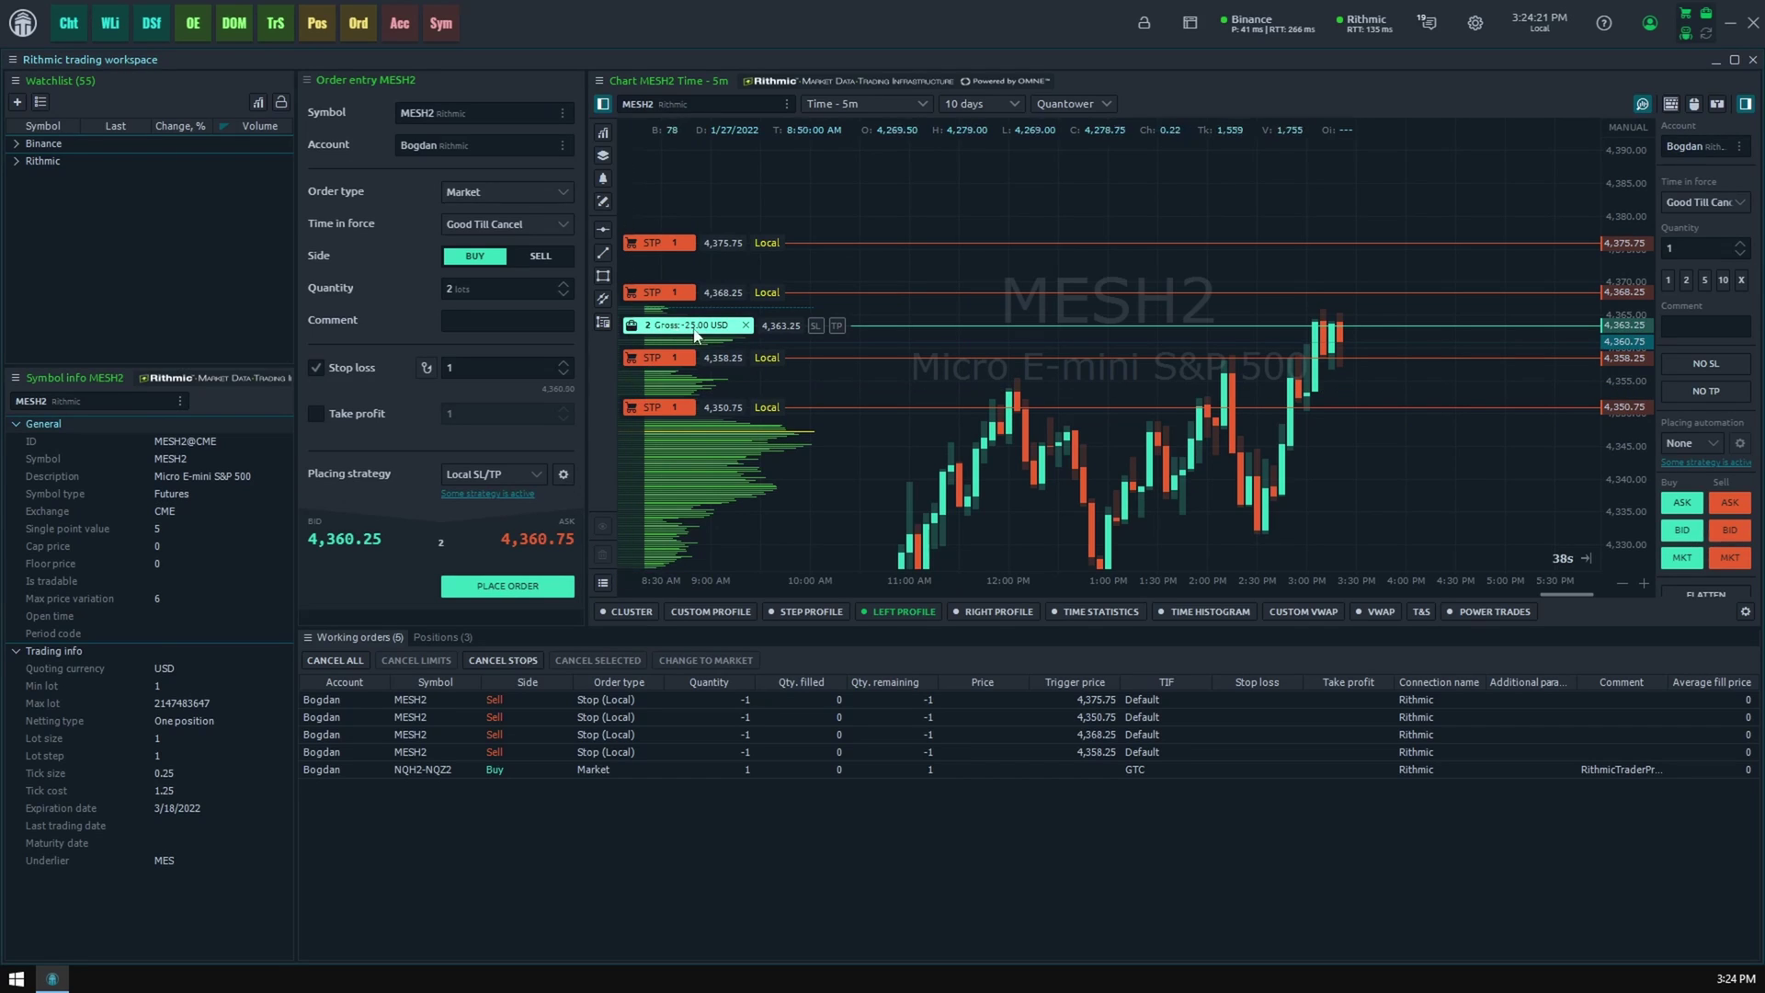
left_click(742, 325)
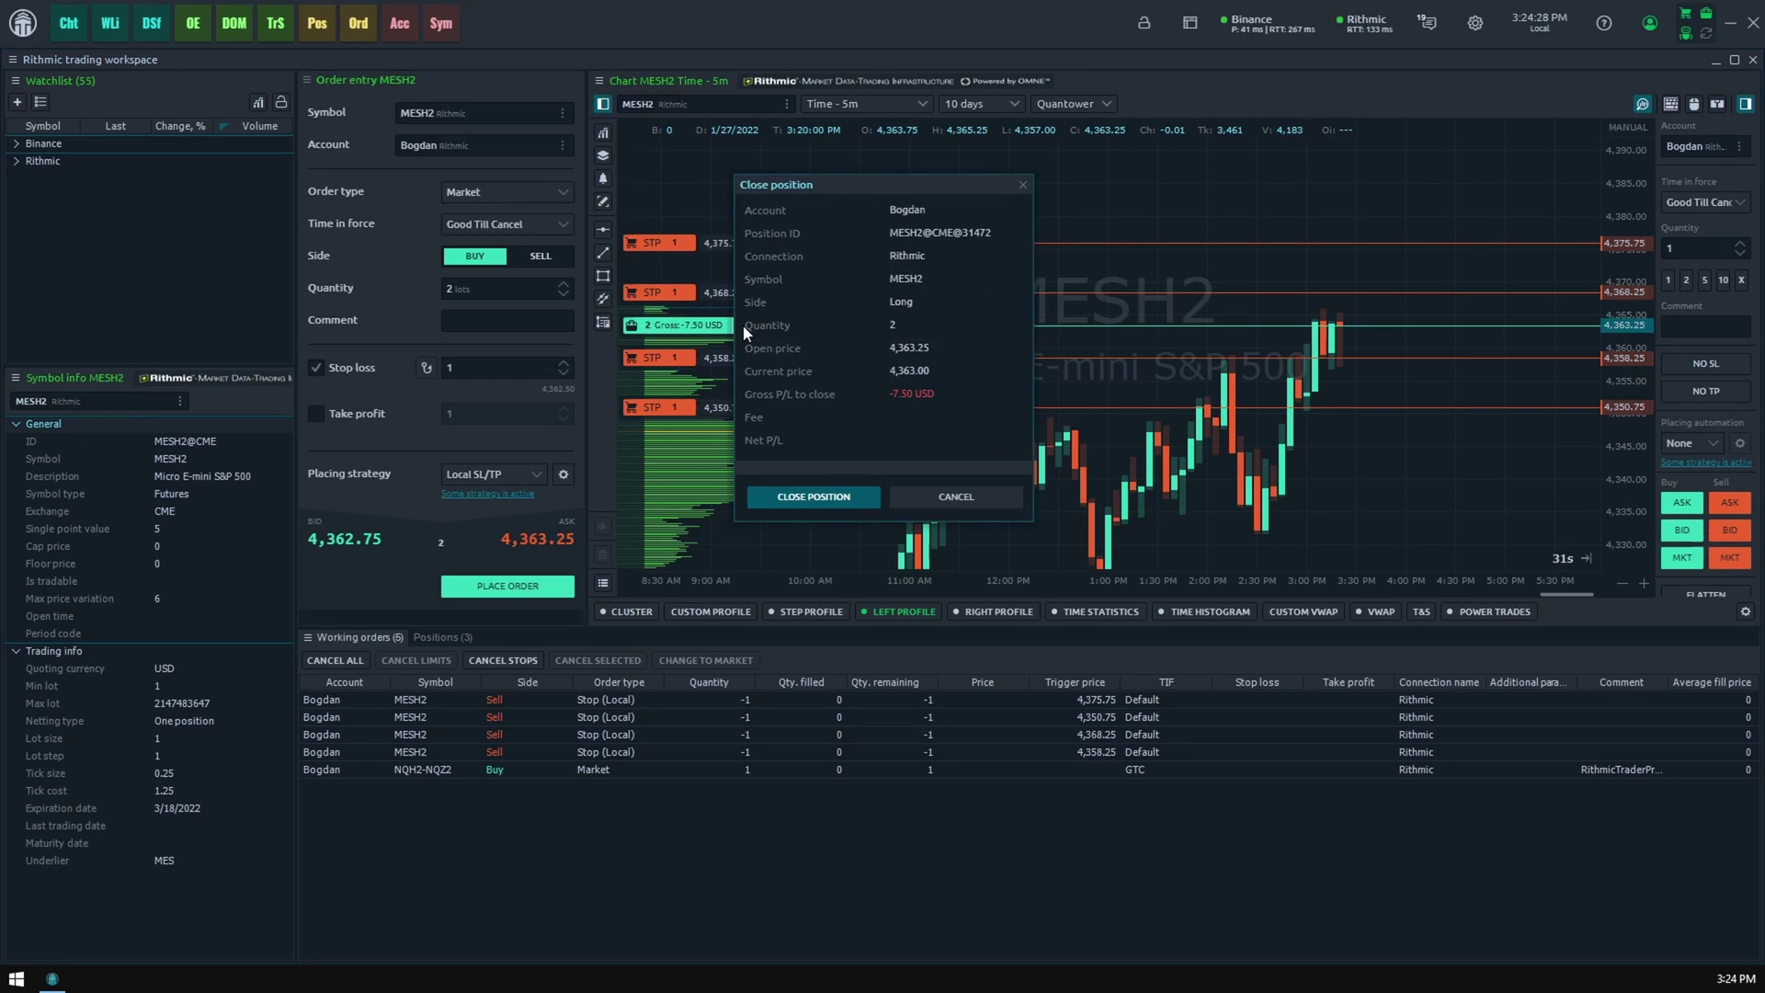
left_click(830, 498)
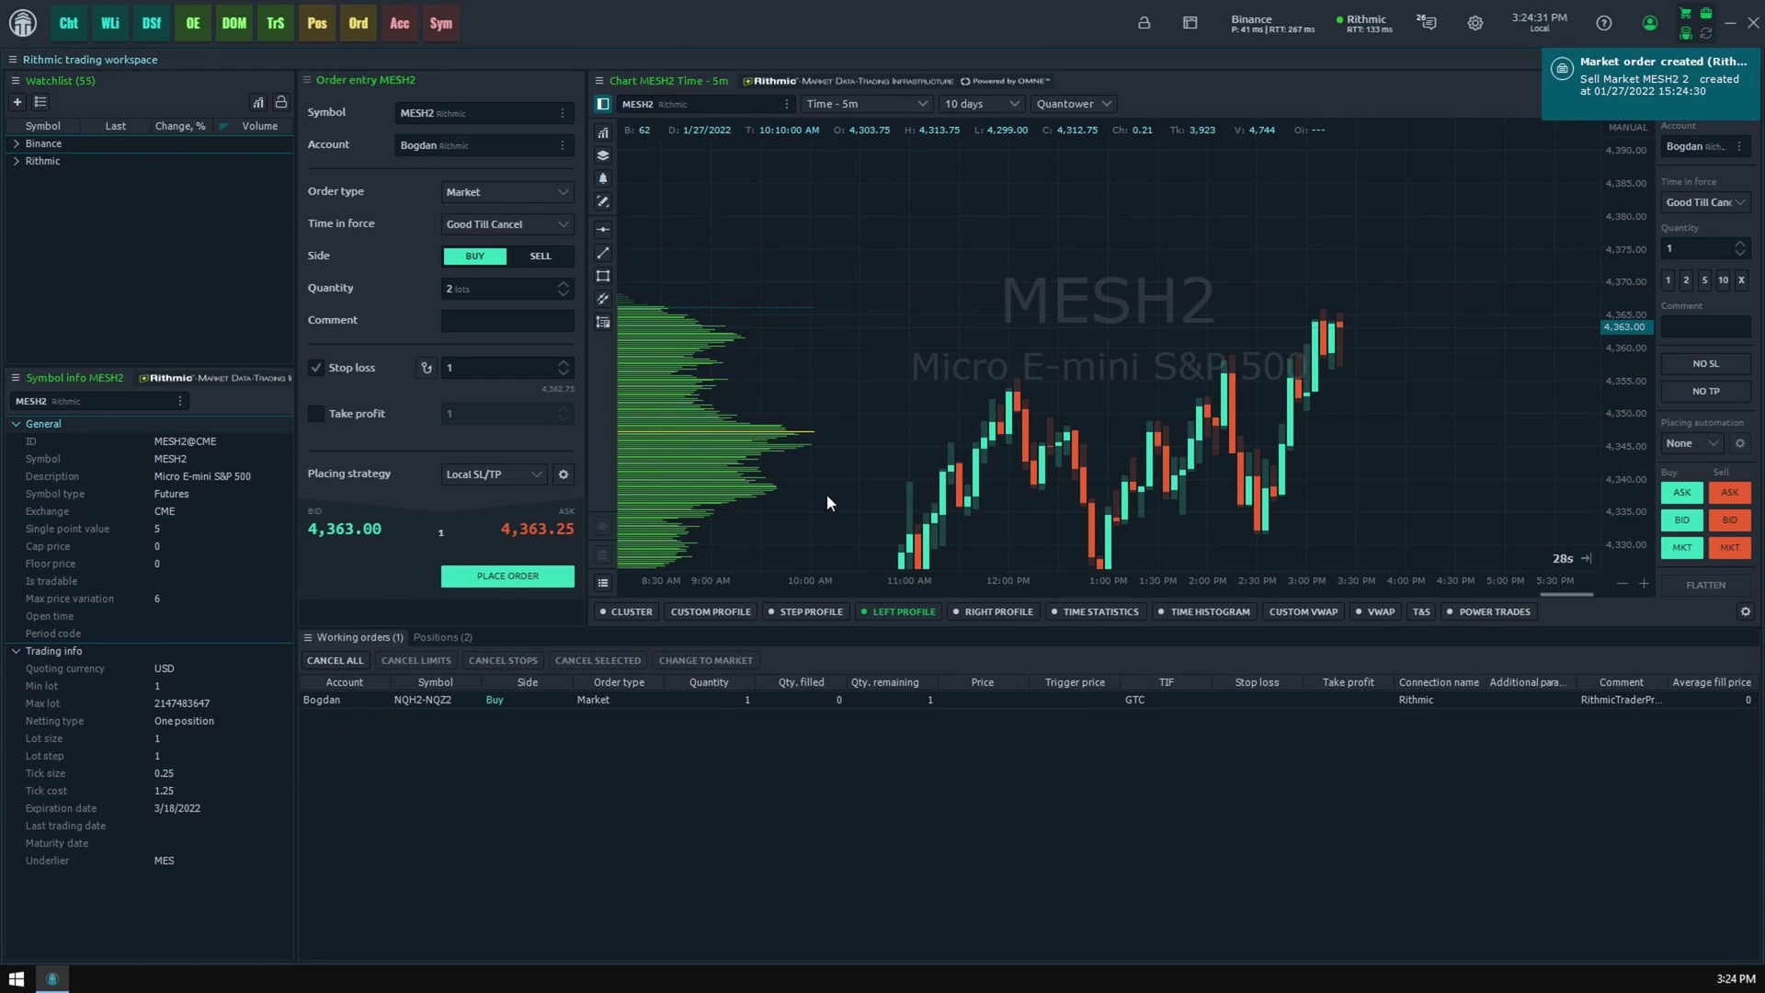